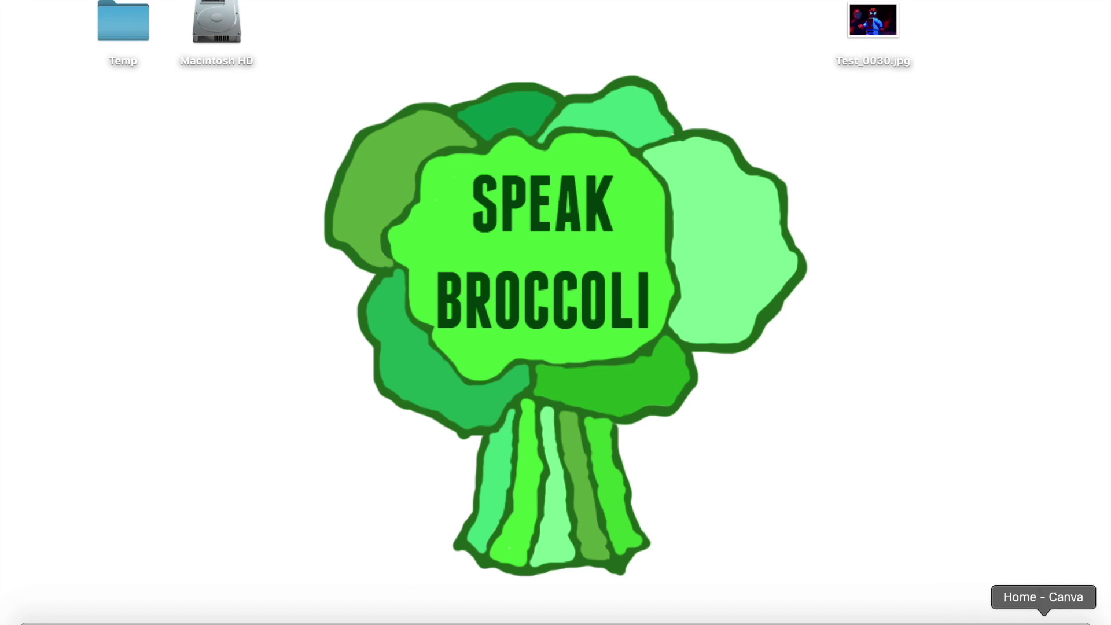
# Bring the signed-in Canva home page back on screen.
pyautogui.click(1043, 622)
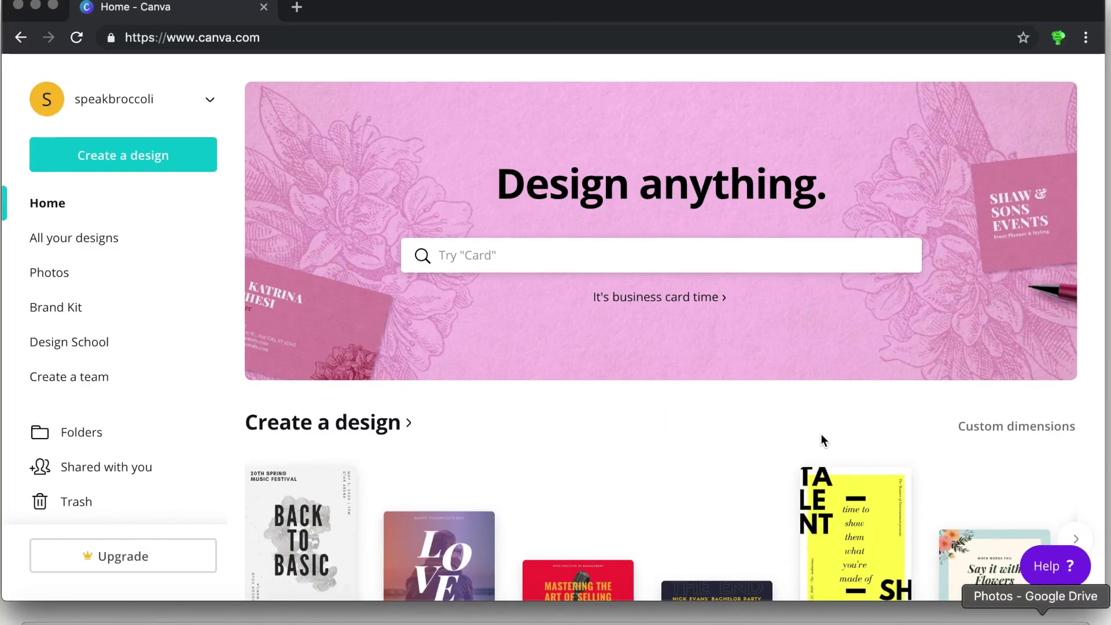
# Make the browser full screen and start a new design by searching 'thumbnail' for YouTube Thumbnail.
pyautogui.click(54, 5)
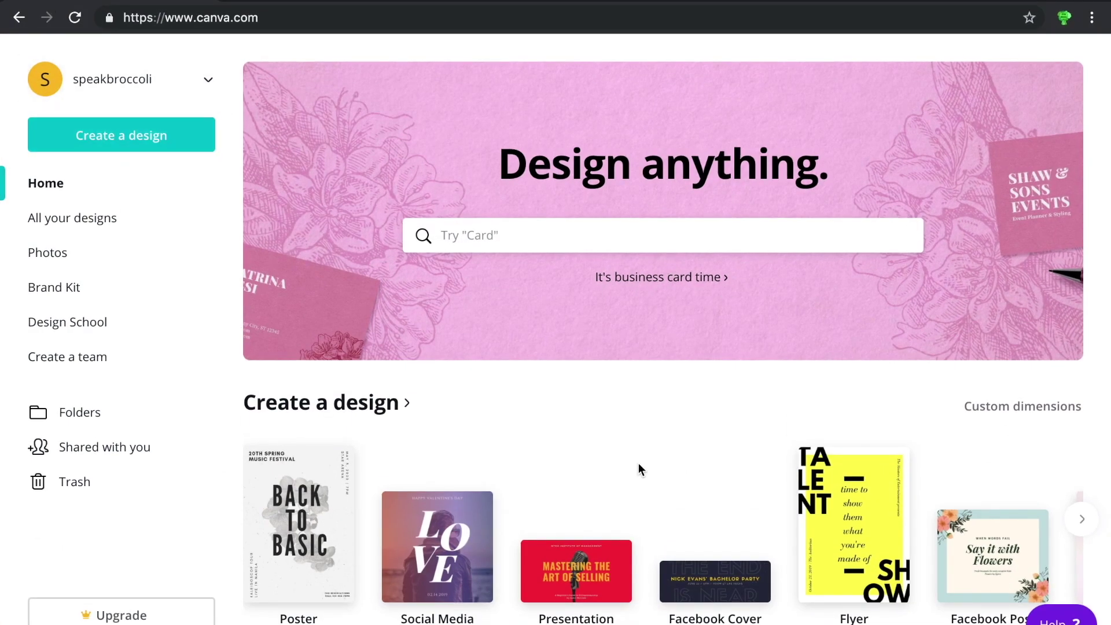
pyautogui.click(156, 141)
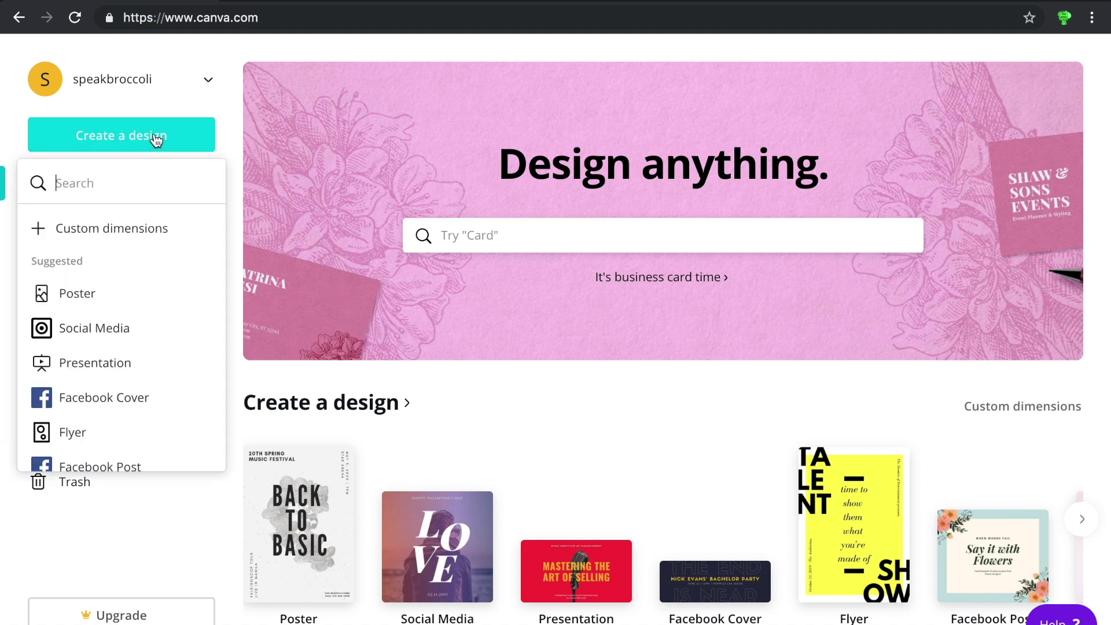
pyautogui.scroll(-2, 164, 258)
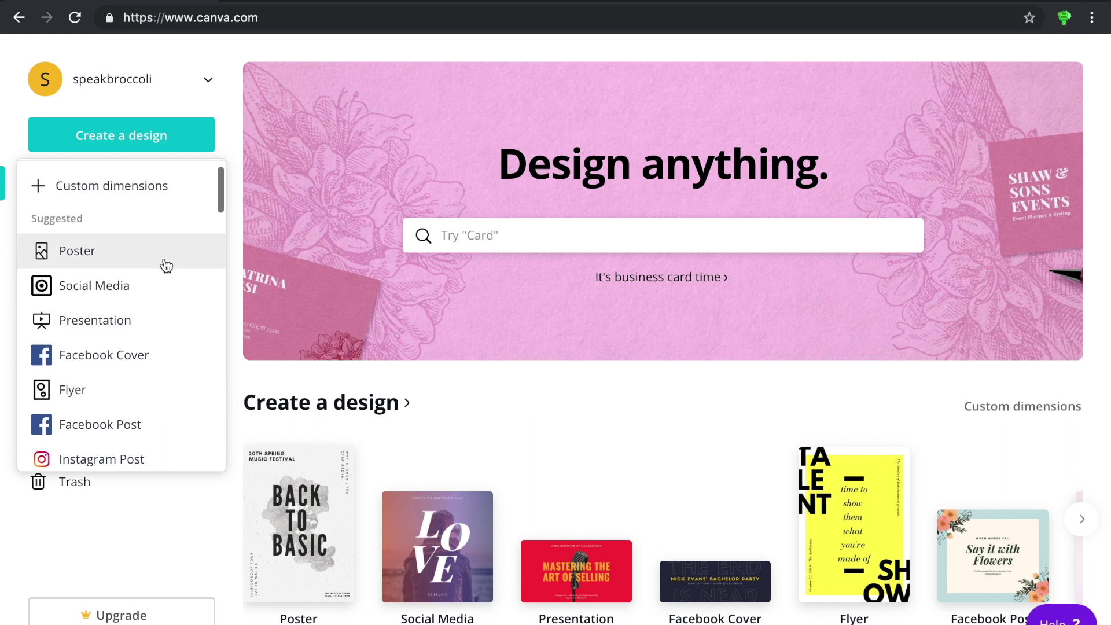
pyautogui.scroll(-1, 139, 242)
pyautogui.scroll(-3, 127, 269)
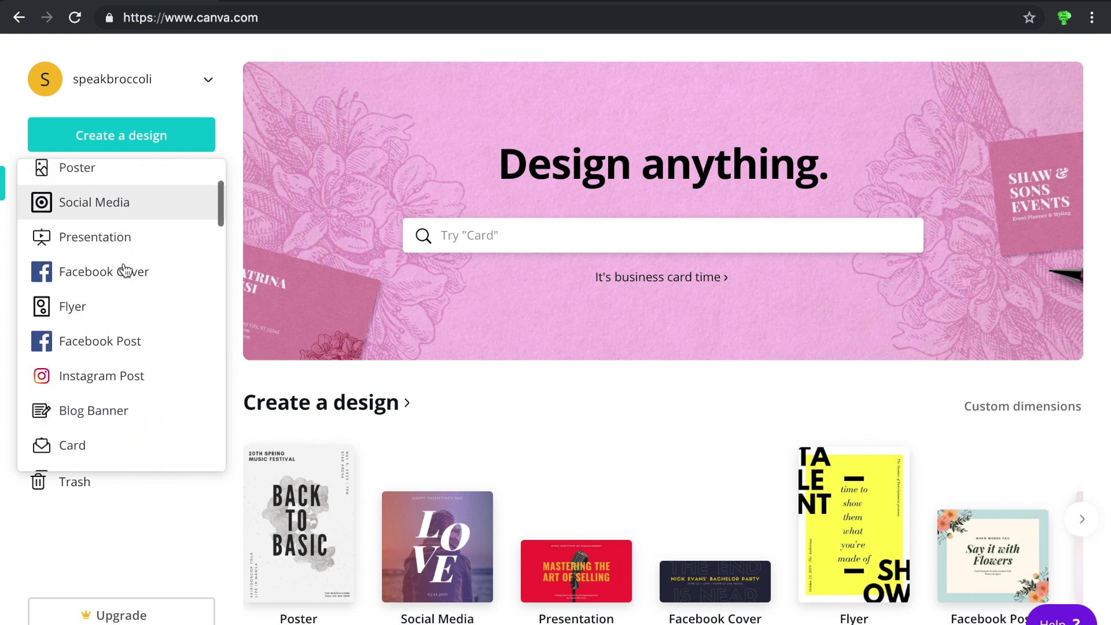
pyautogui.scroll(-2, 125, 271)
pyautogui.scroll(-1, 126, 271)
pyautogui.scroll(-1, 125, 271)
pyautogui.scroll(-2, 126, 271)
pyautogui.scroll(-3, 124, 267)
pyautogui.scroll(-2, 124, 268)
pyautogui.scroll(-1, 123, 267)
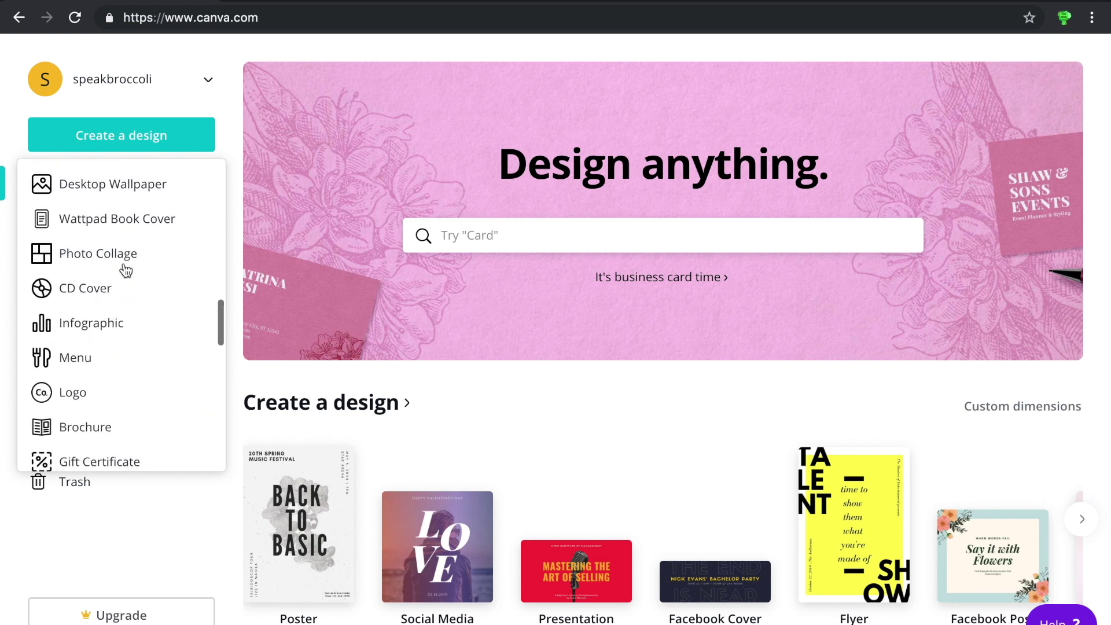
pyautogui.scroll(15, 115, 197)
pyautogui.write('thum')
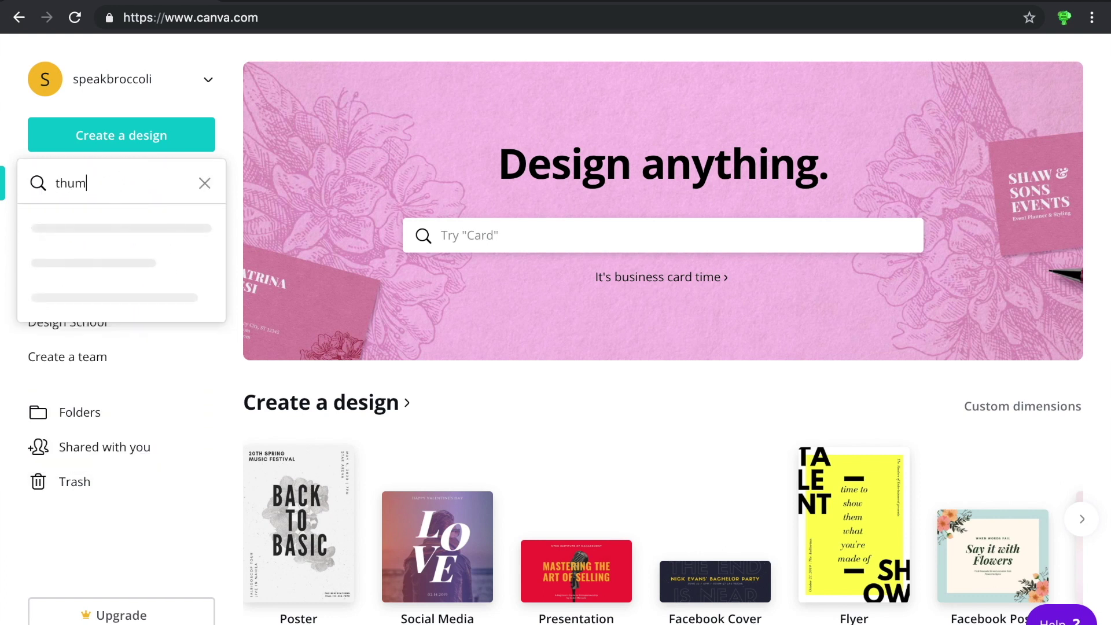
pyautogui.write('bnai')
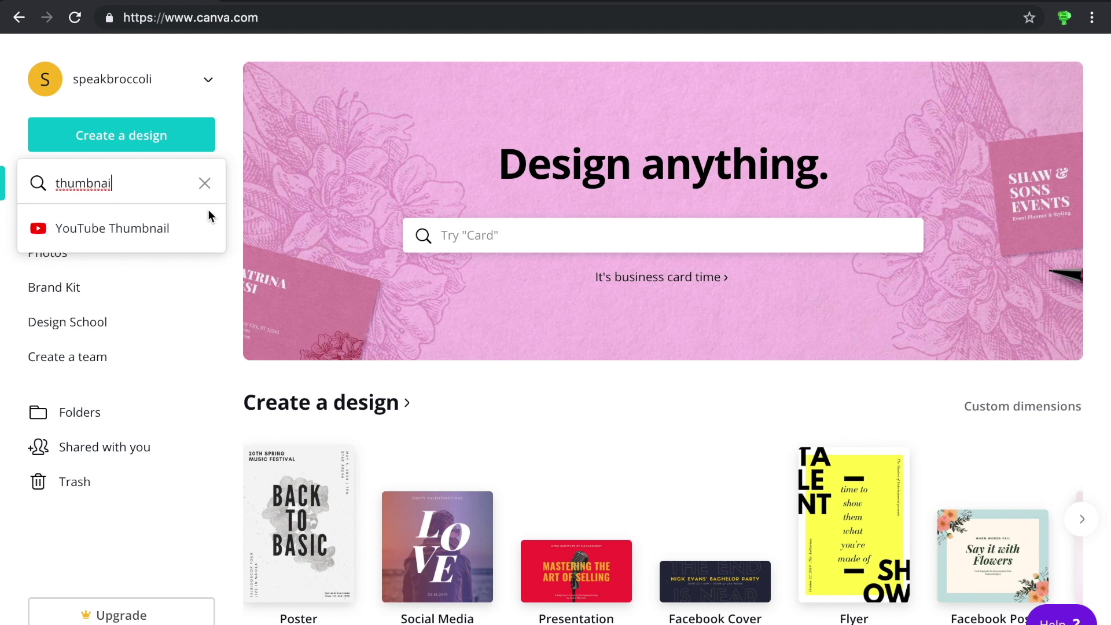
pyautogui.press('Return')
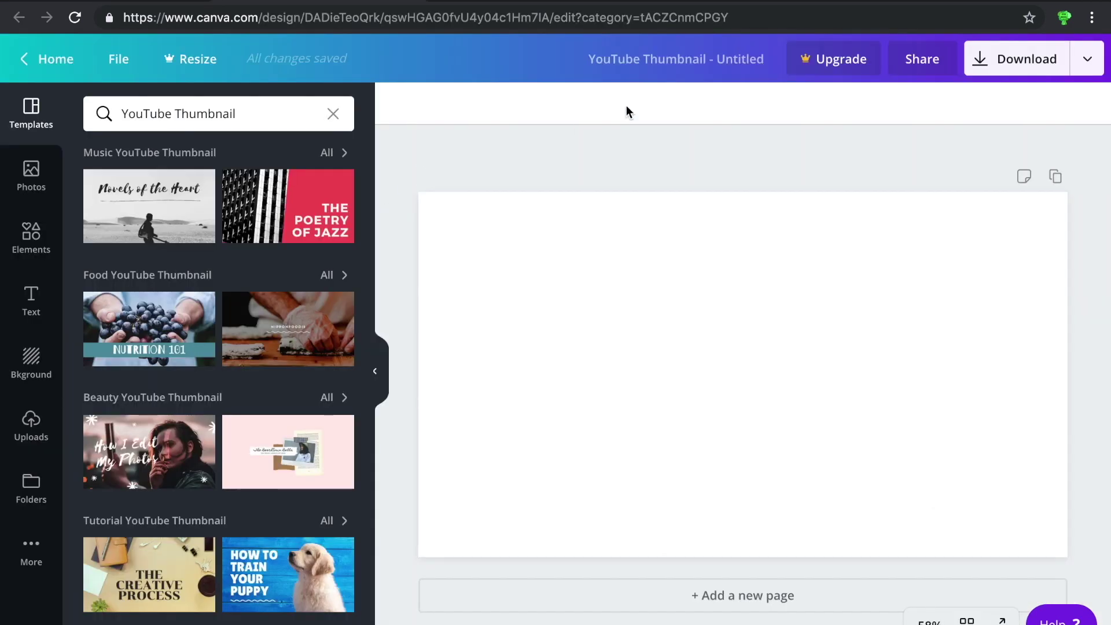
# Rename the untitled design to 'Spider-Man Thumbnail'.
pyautogui.click(671, 58)
pyautogui.press('BackSpace')
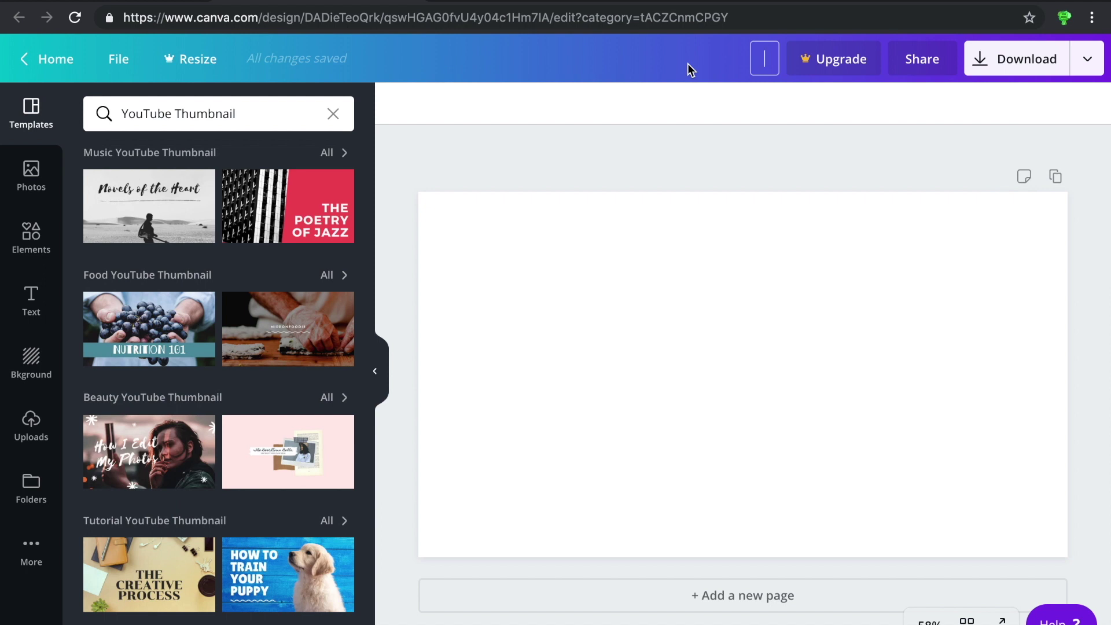
pyautogui.write('Spi')
pyautogui.write('der-Man Thumbnail')
pyautogui.press('Return')
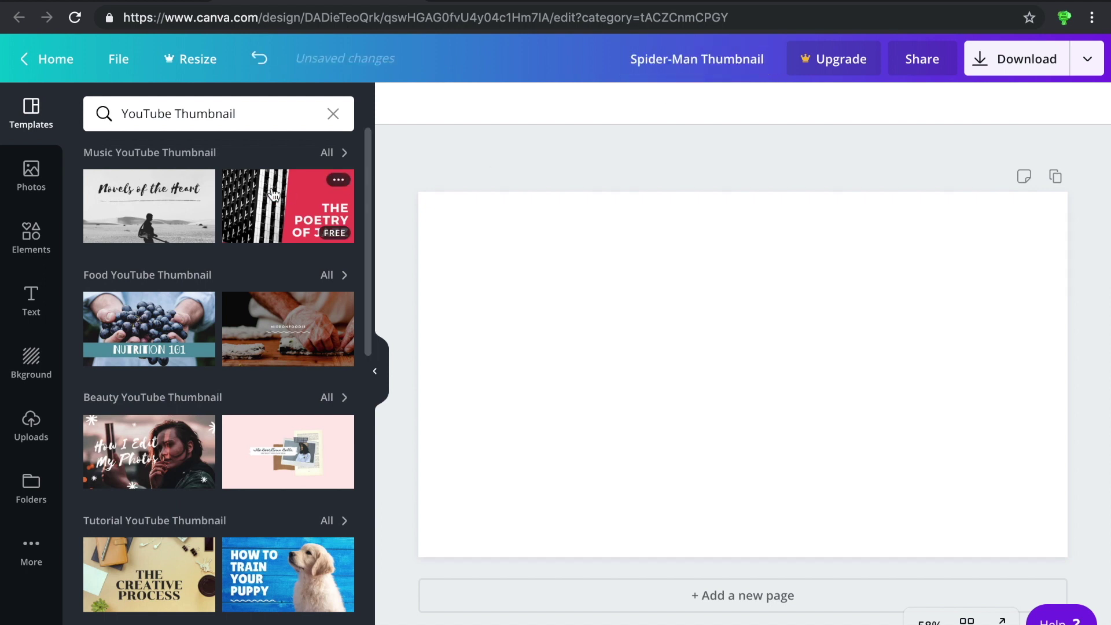
# Upload the LEGO Spider-Man photo and add it to the page.
pyautogui.click(32, 427)
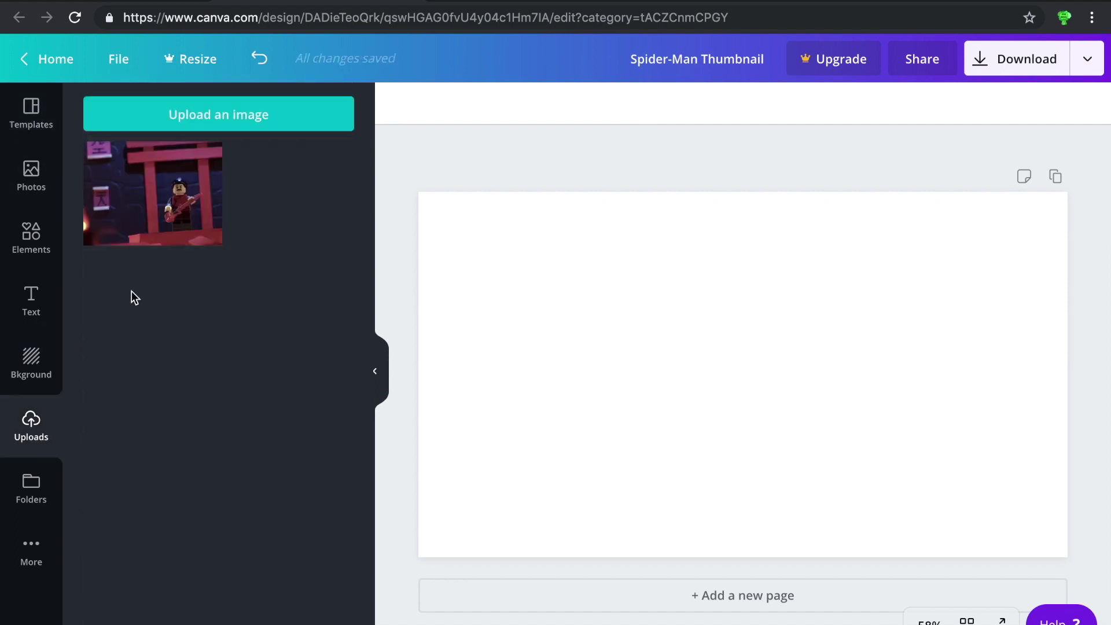
pyautogui.click(242, 114)
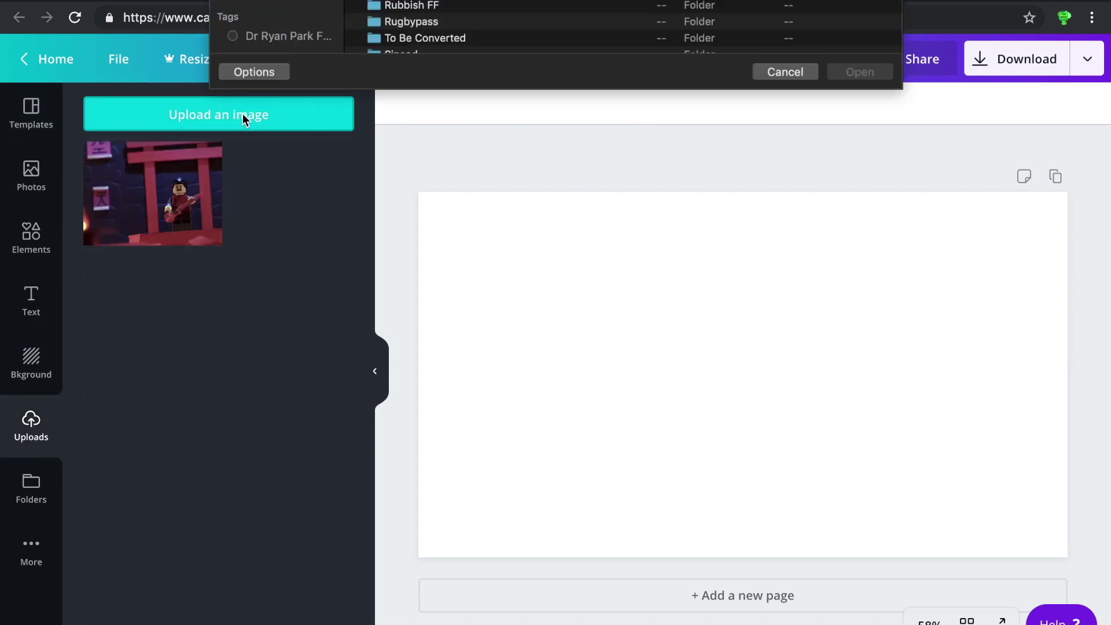
pyautogui.doubleClick(408, 48)
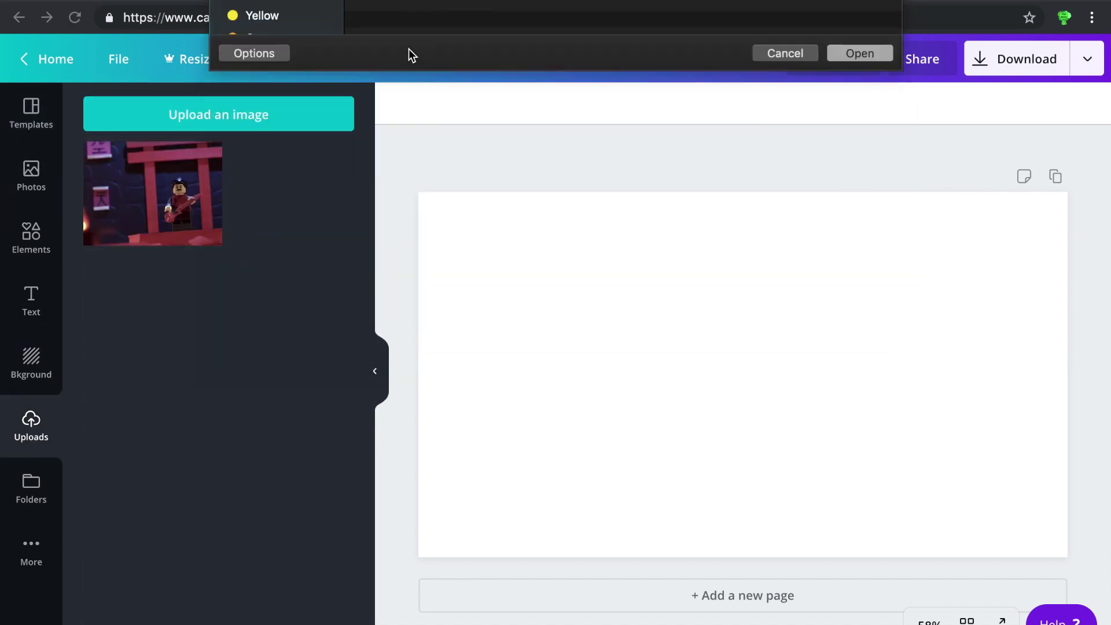
pyautogui.click(167, 189)
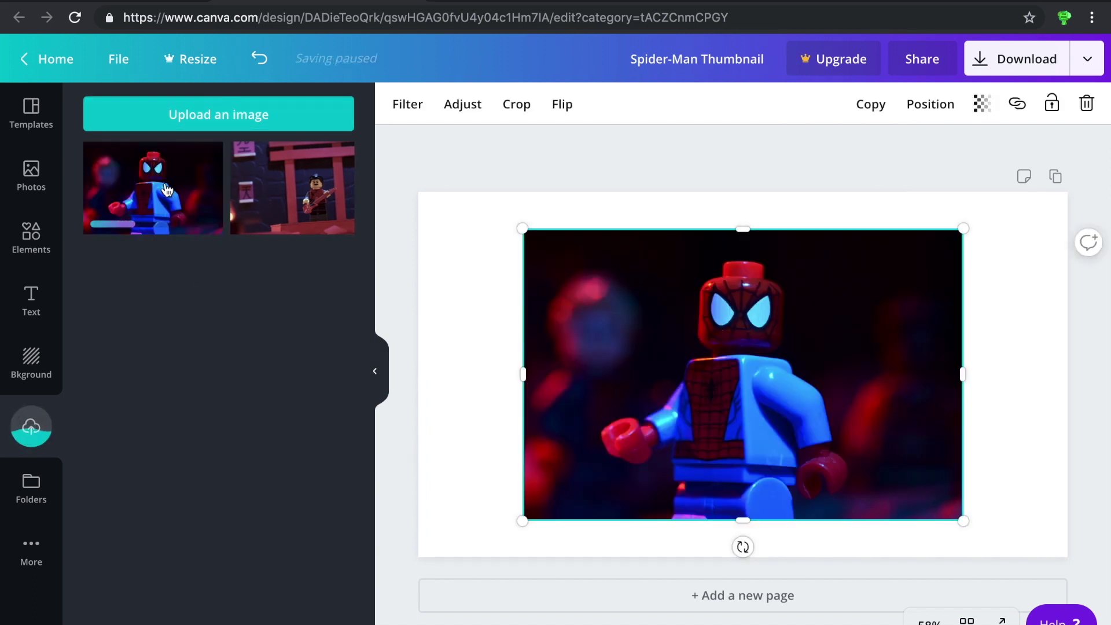
# Stretch the Spider-Man photo from corner to corner so it covers the whole page.
pyautogui.click(519, 227)
pyautogui.moveTo(520, 227); pyautogui.dragTo(401, 196)
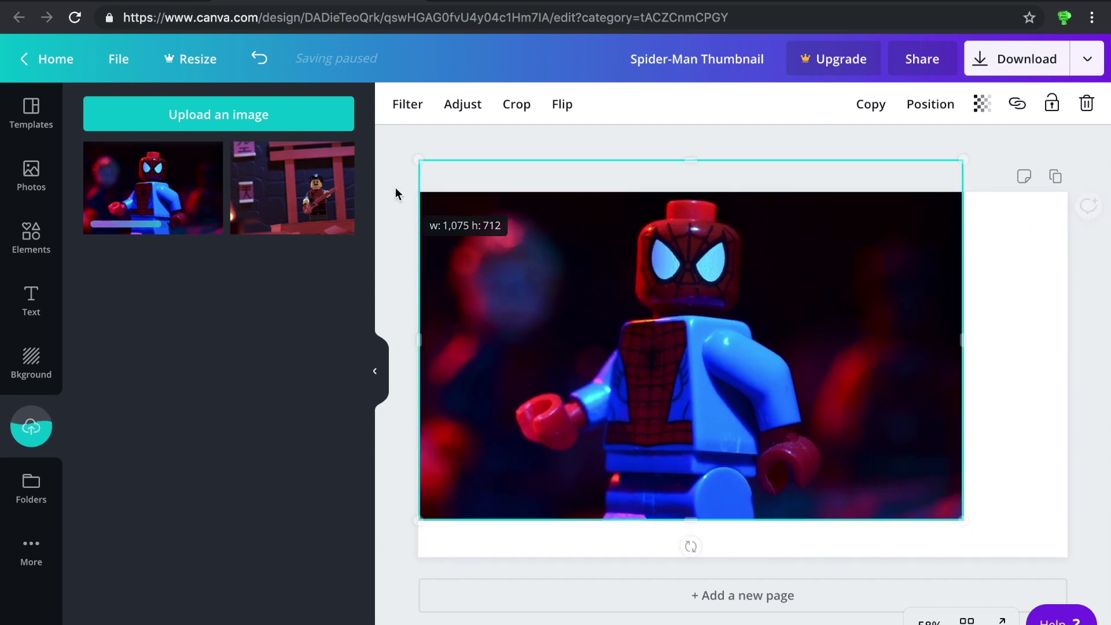
pyautogui.moveTo(963, 519); pyautogui.dragTo(1083, 573)
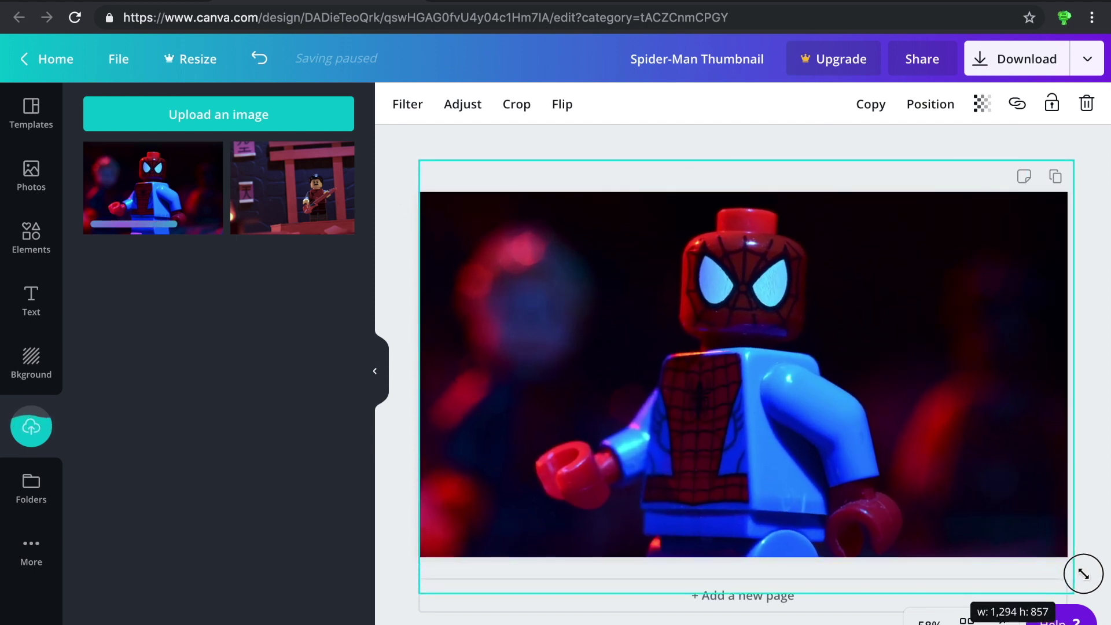
pyautogui.moveTo(766, 384); pyautogui.dragTo(769, 393)
pyautogui.click(778, 568)
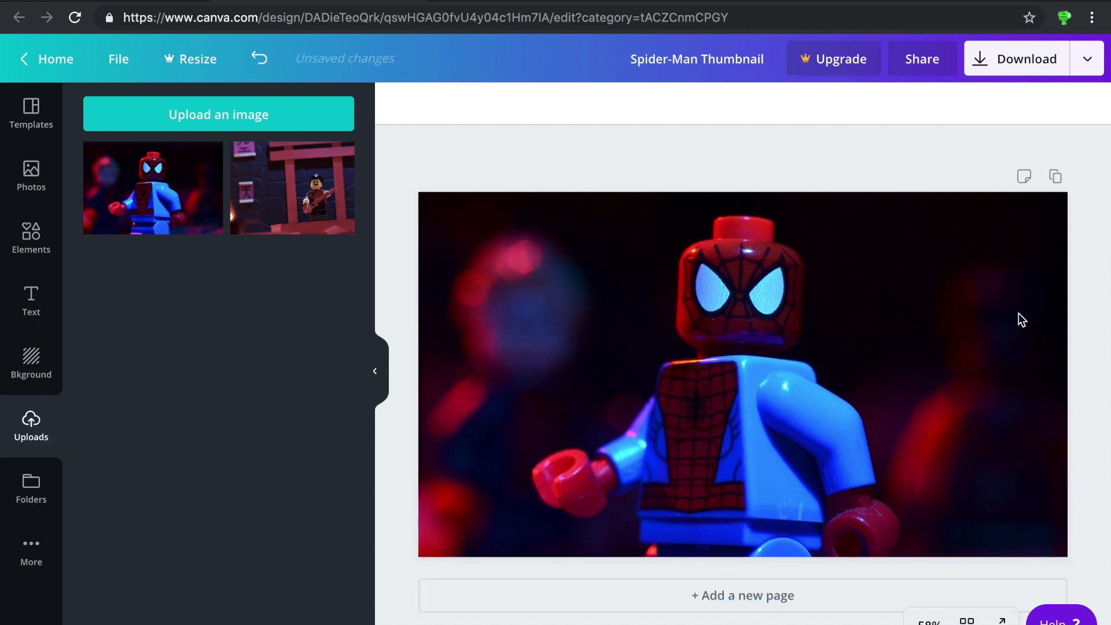
# Duplicate the page as Page 2 and reselect the photo on Page 1.
pyautogui.click(1055, 177)
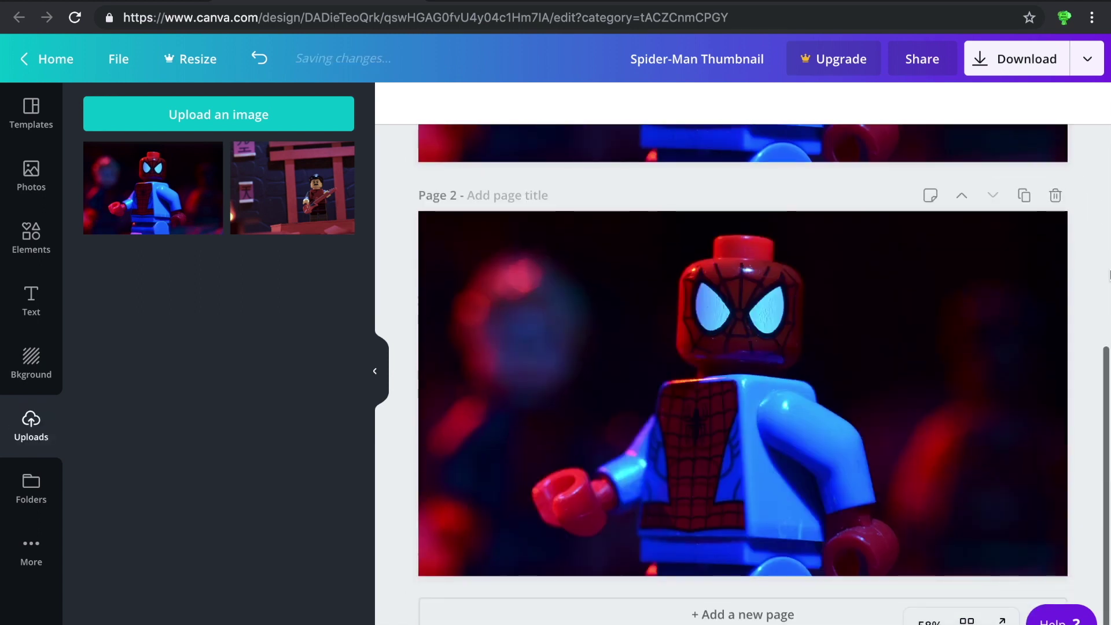
pyautogui.scroll(2, 1095, 251)
pyautogui.scroll(2, 1095, 252)
pyautogui.scroll(2, 1095, 252)
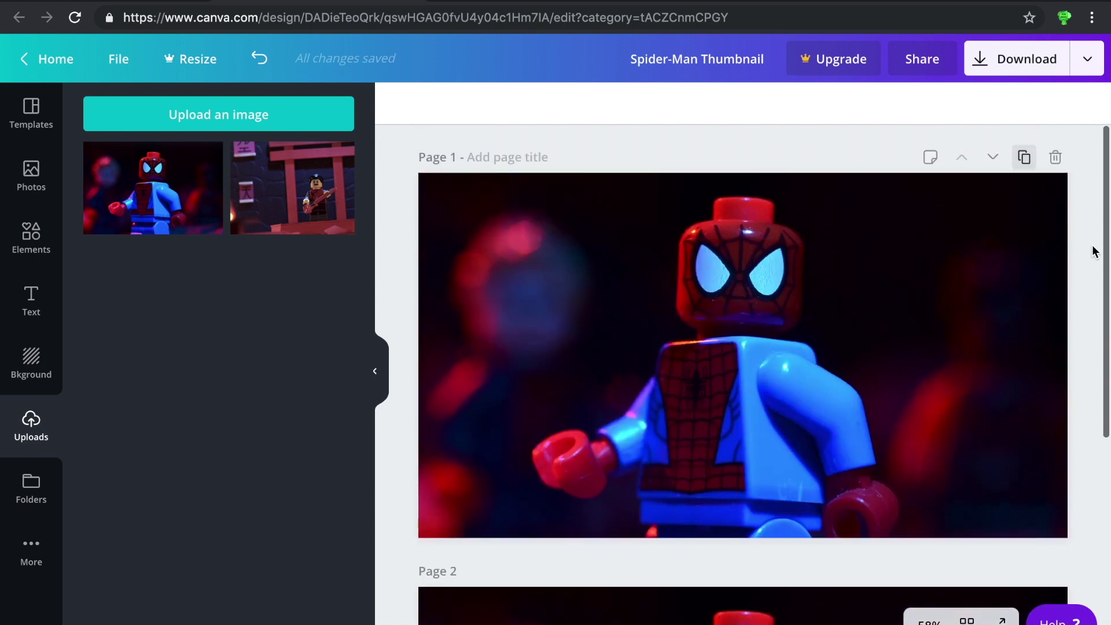
pyautogui.click(723, 343)
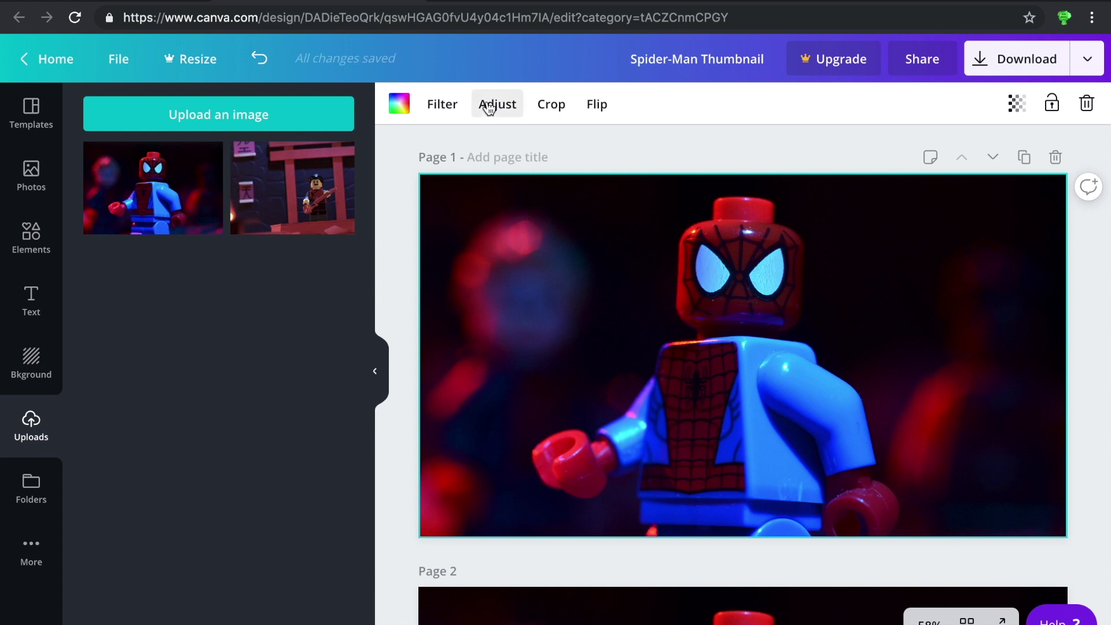
# Preview the Greyscale filter on the Page 1 photo, then revert to None.
pyautogui.click(443, 108)
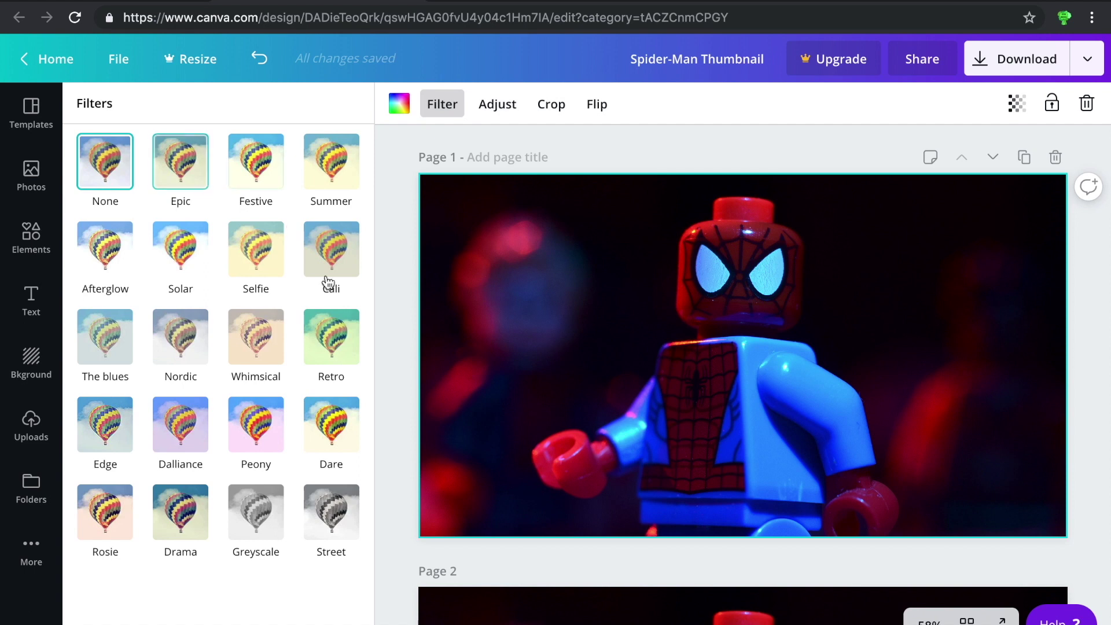
pyautogui.click(258, 523)
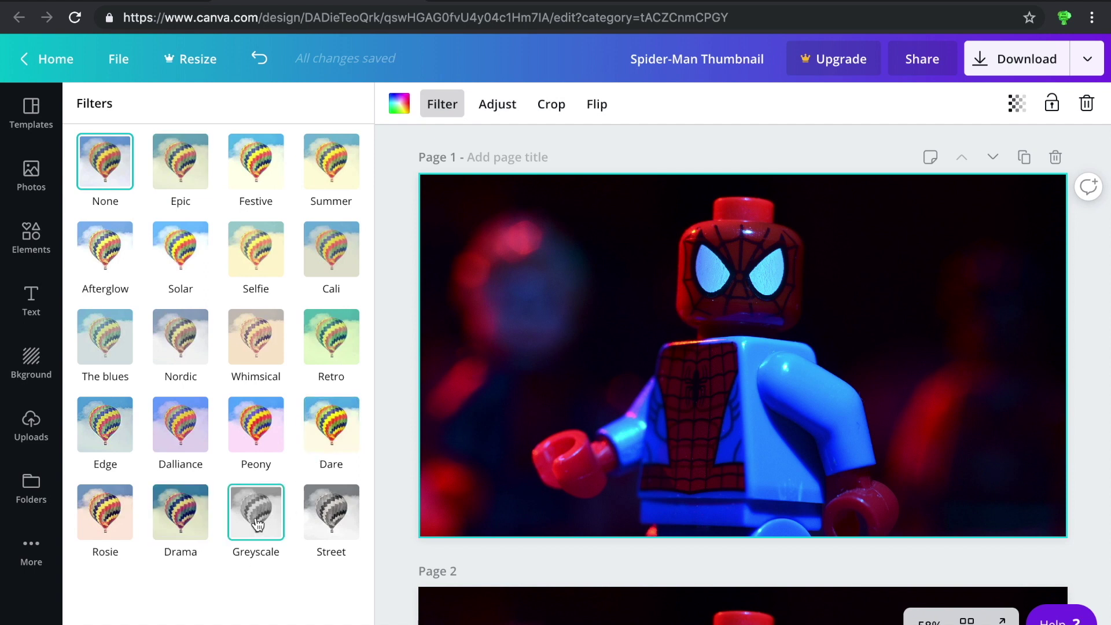
pyautogui.click(110, 161)
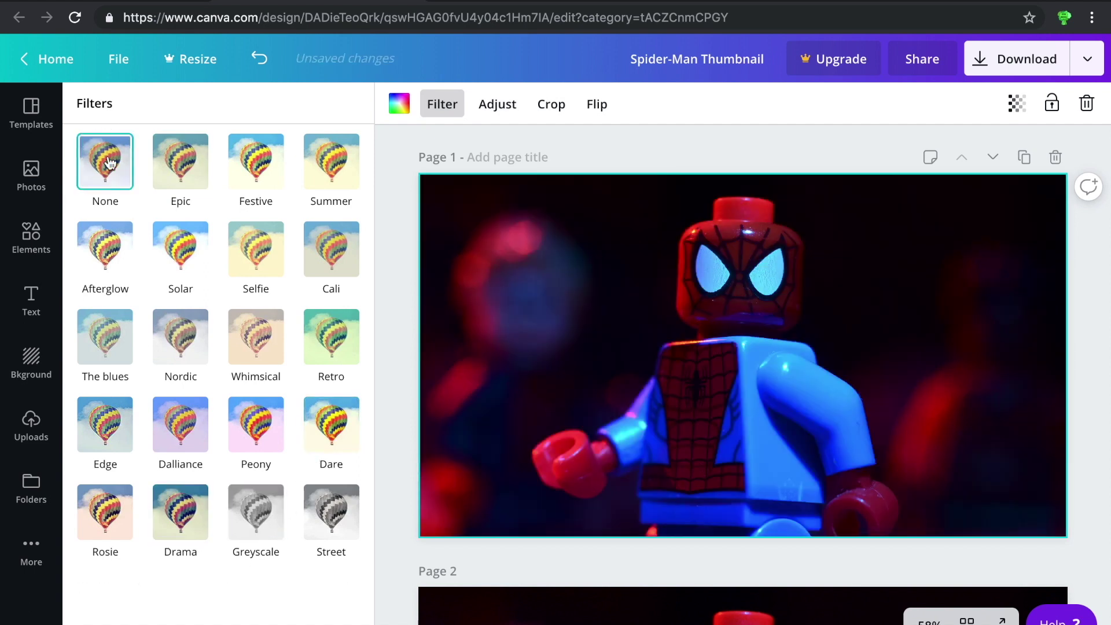
# Open the photo's Adjust settings and boost its brightness.
pyautogui.click(495, 110)
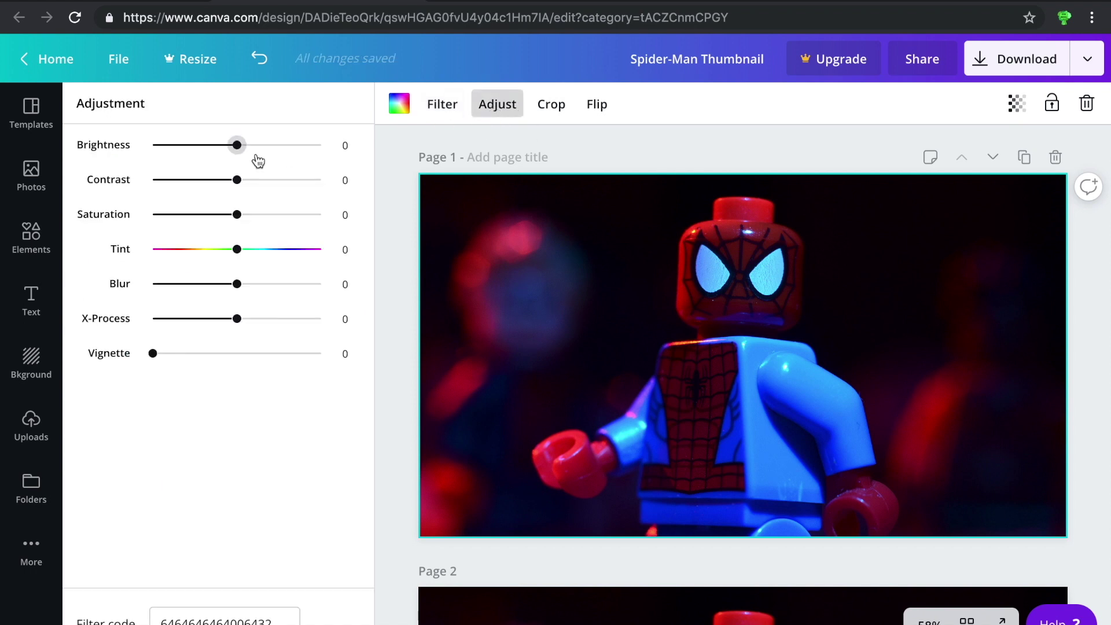
pyautogui.moveTo(239, 149)
pyautogui.mouseDown()
pyautogui.moveTo(268, 157)
pyautogui.moveTo(242, 183)
pyautogui.moveTo(273, 192)
pyautogui.mouseUp()
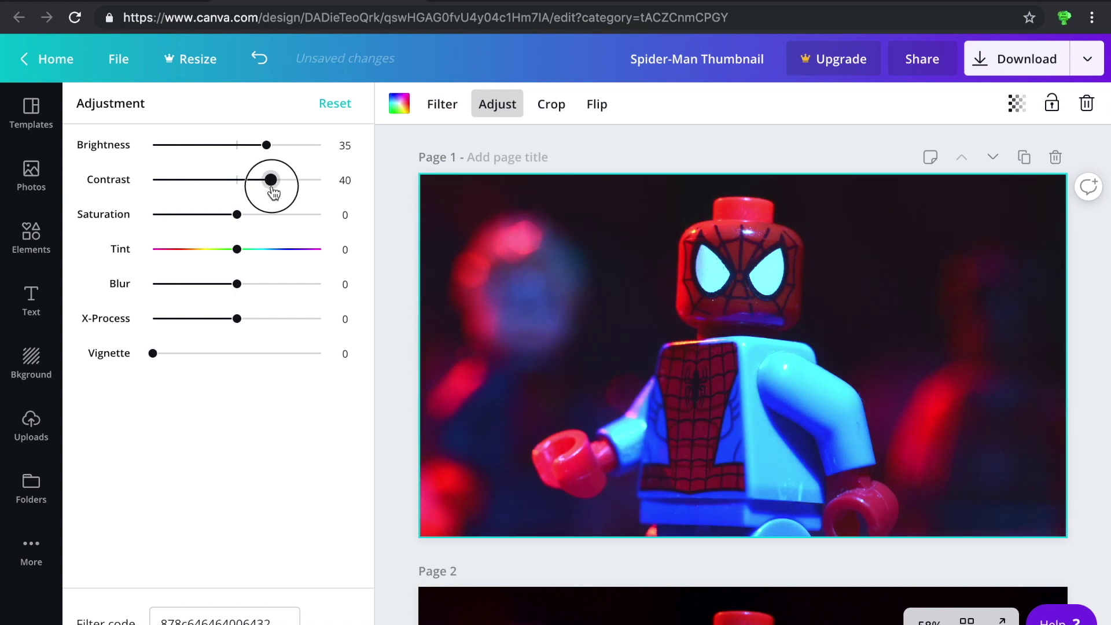
pyautogui.moveTo(267, 144); pyautogui.dragTo(262, 145)
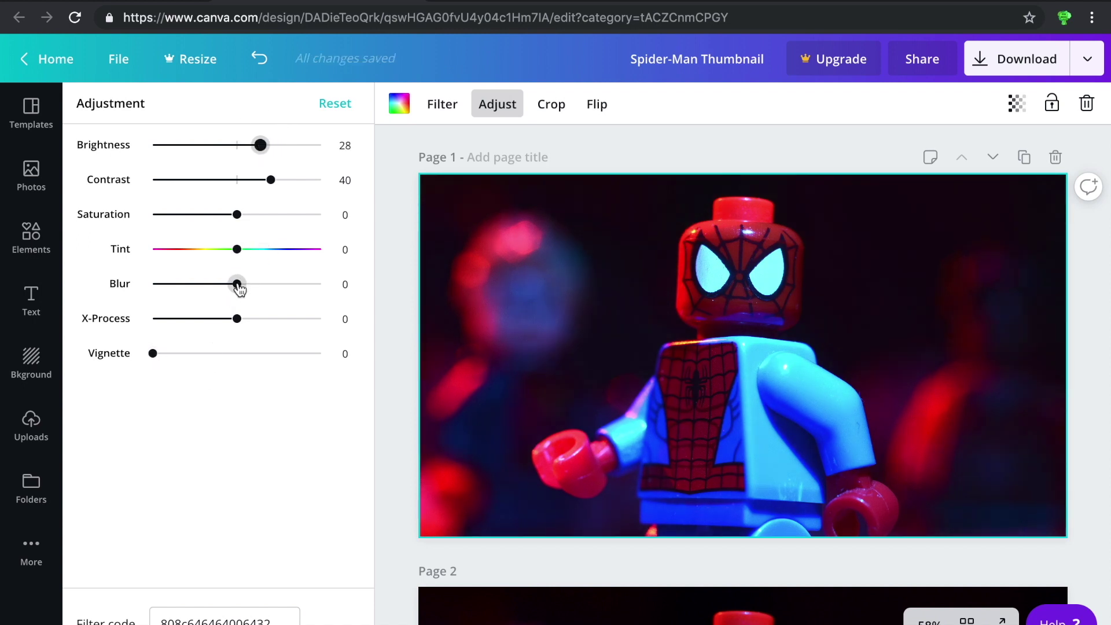
# Drag the Blur slider down to about -23 to sharpen the photo.
pyautogui.moveTo(237, 284); pyautogui.dragTo(261, 284)
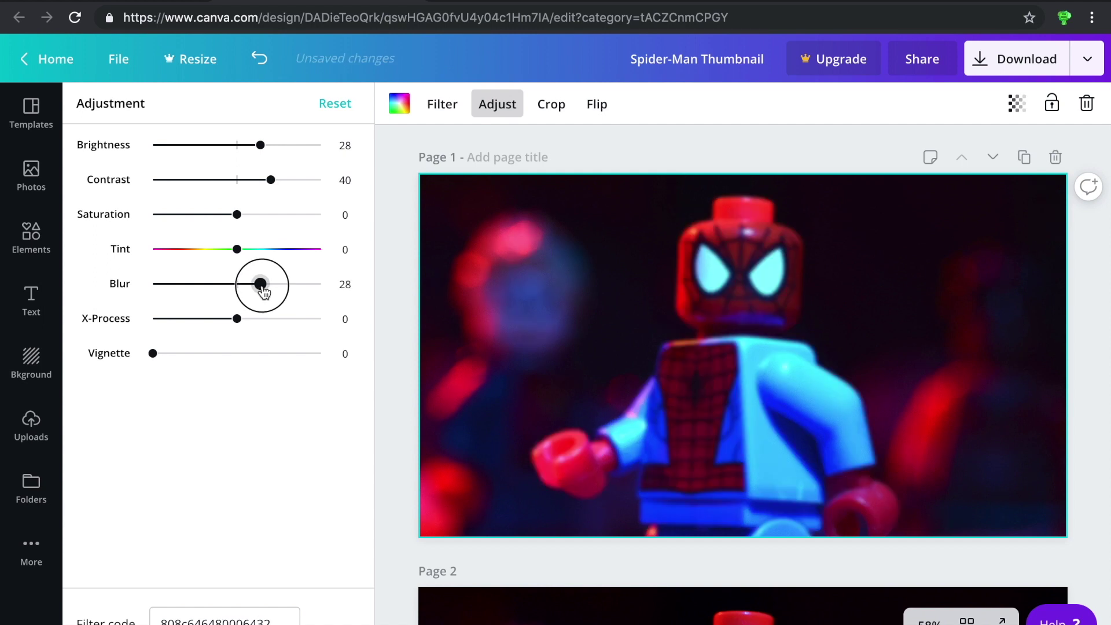
pyautogui.moveTo(262, 284); pyautogui.dragTo(218, 284)
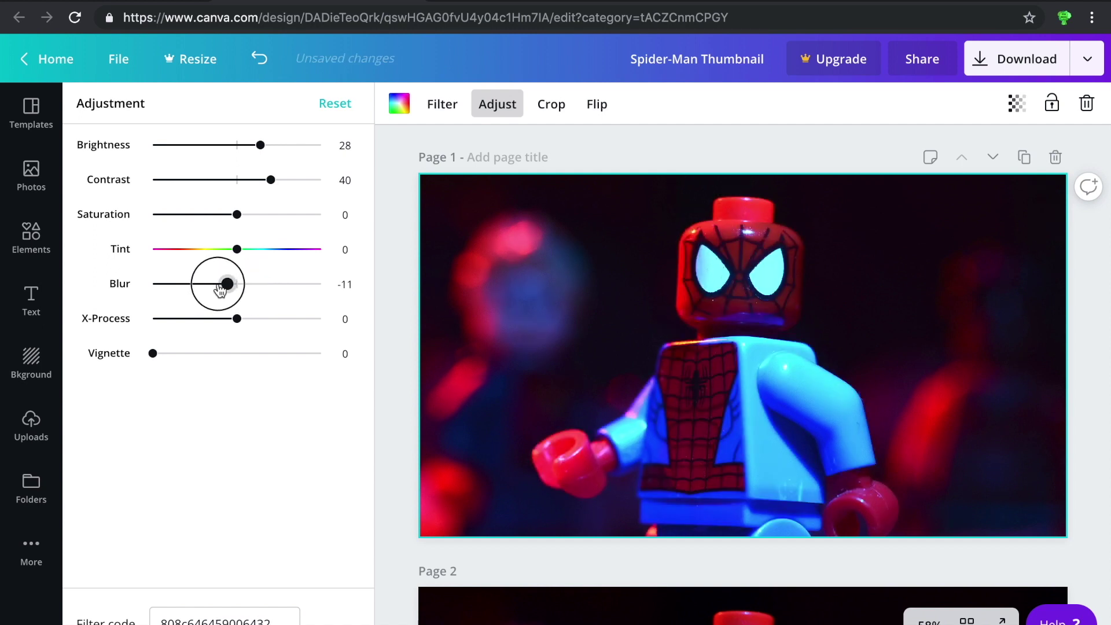
pyautogui.moveTo(218, 284); pyautogui.dragTo(211, 284)
pyautogui.moveTo(210, 284); pyautogui.dragTo(218, 284)
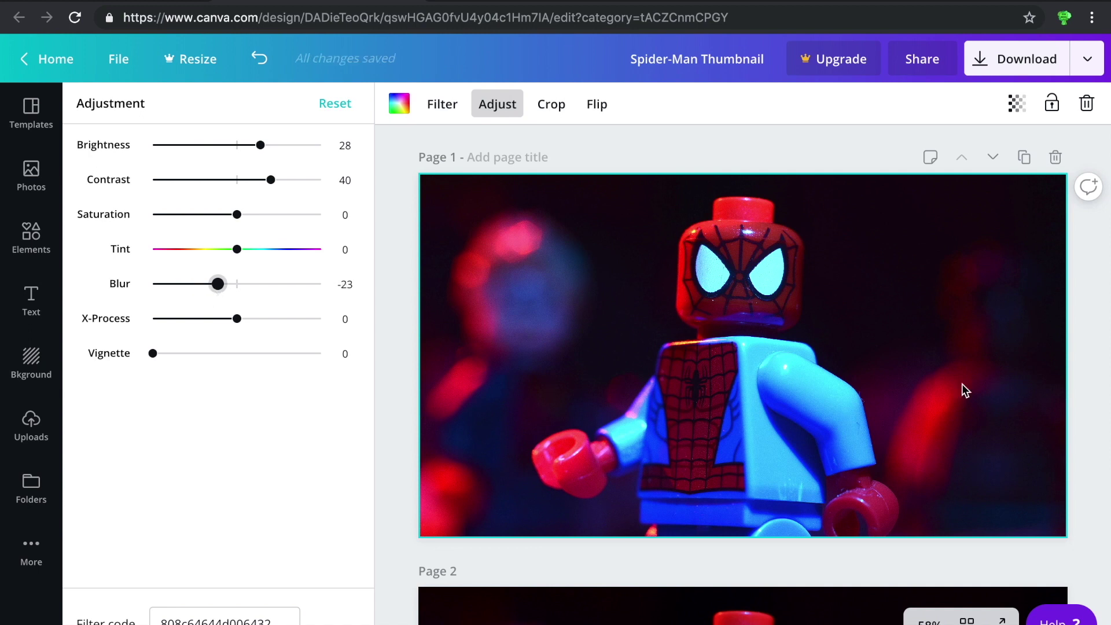
pyautogui.scroll(-2, 1089, 362)
pyautogui.scroll(-2, 1089, 362)
pyautogui.scroll(-1, 1088, 362)
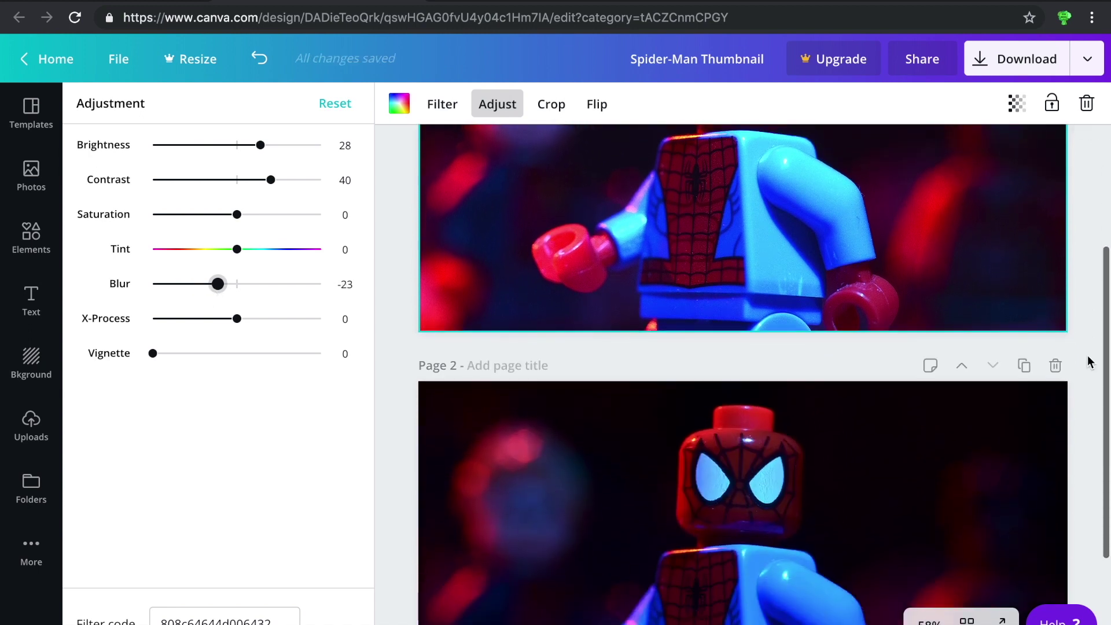
pyautogui.scroll(3, 1089, 362)
pyautogui.scroll(2, 1089, 362)
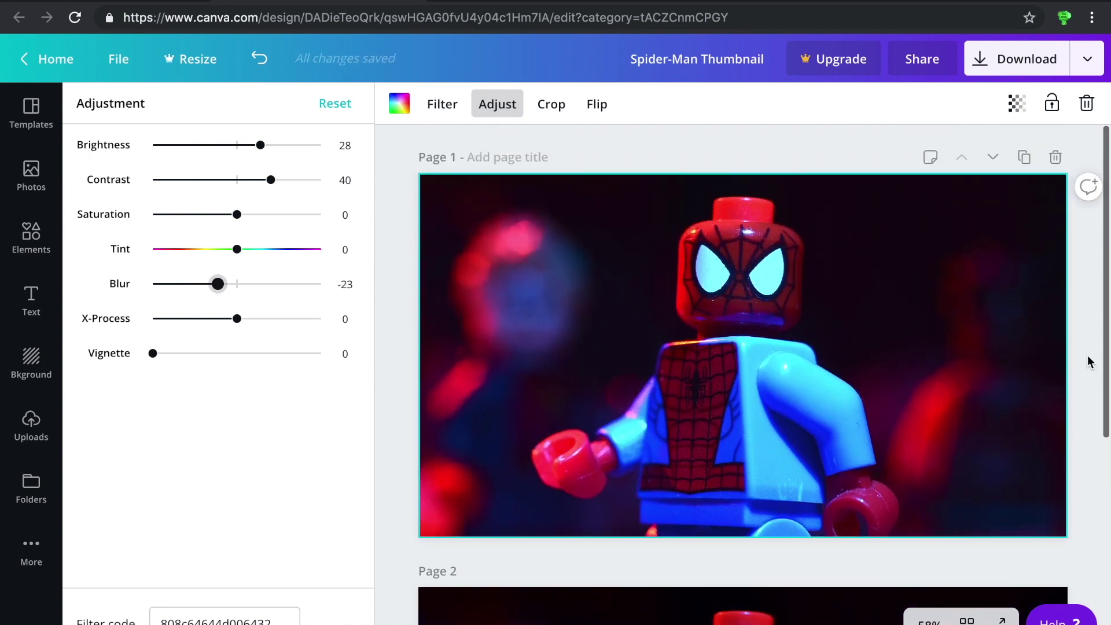
pyautogui.scroll(-1, 1089, 361)
pyautogui.scroll(-2, 1088, 362)
pyautogui.scroll(-3, 1089, 361)
pyautogui.scroll(-2, 1089, 361)
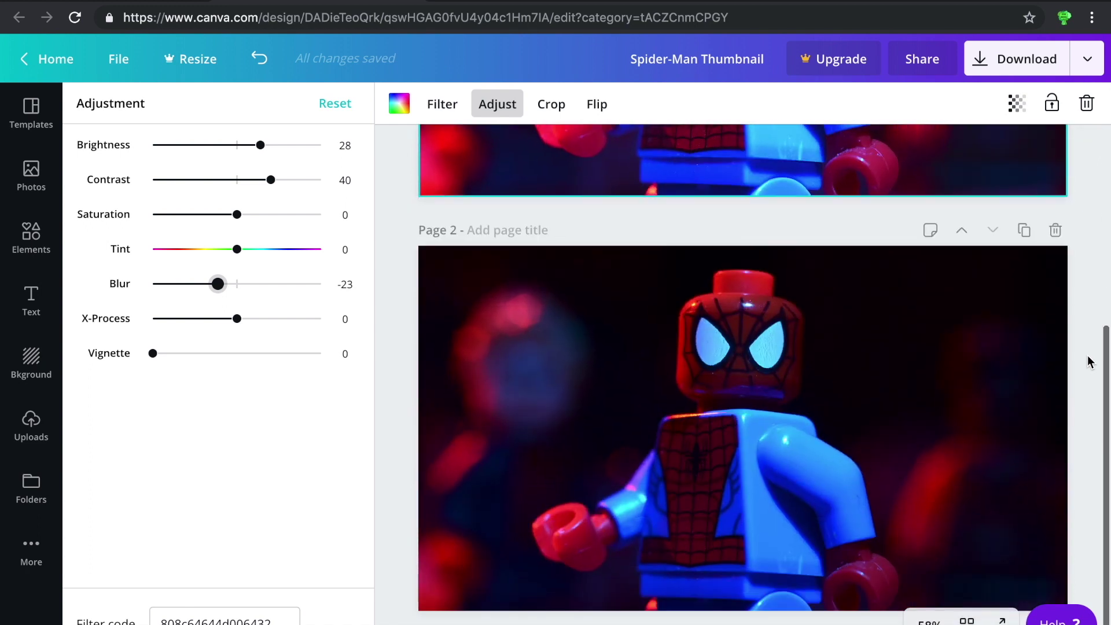
pyautogui.scroll(6, 1089, 362)
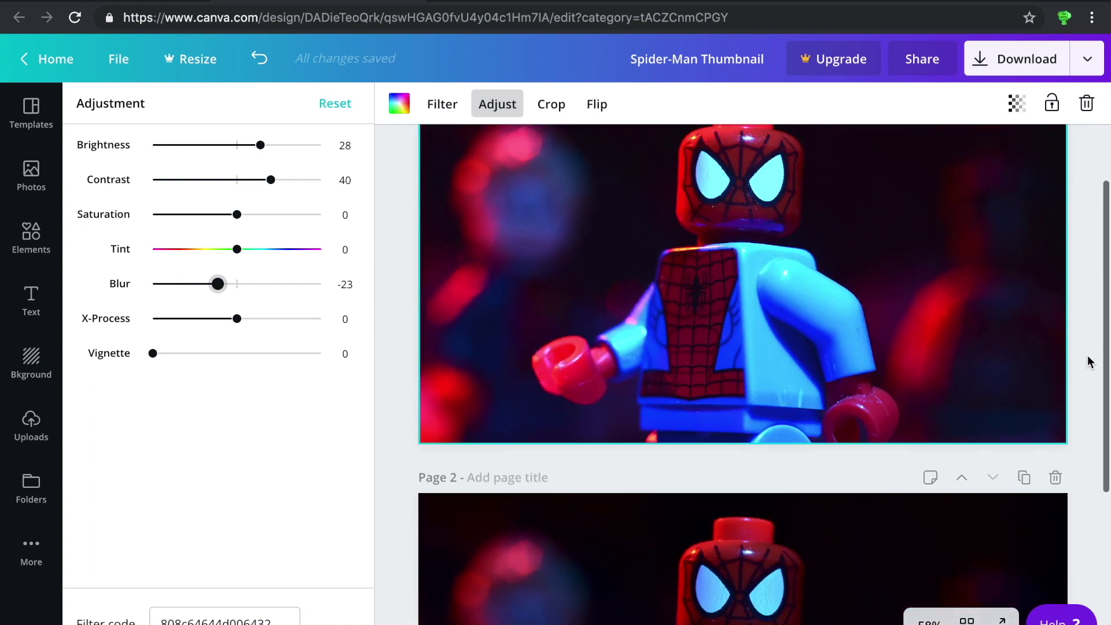
pyautogui.scroll(2, 1089, 361)
# Adjust the photo to Saturation 20, Brightness 25 and X-Process 1.
pyautogui.moveTo(237, 214); pyautogui.dragTo(250, 215)
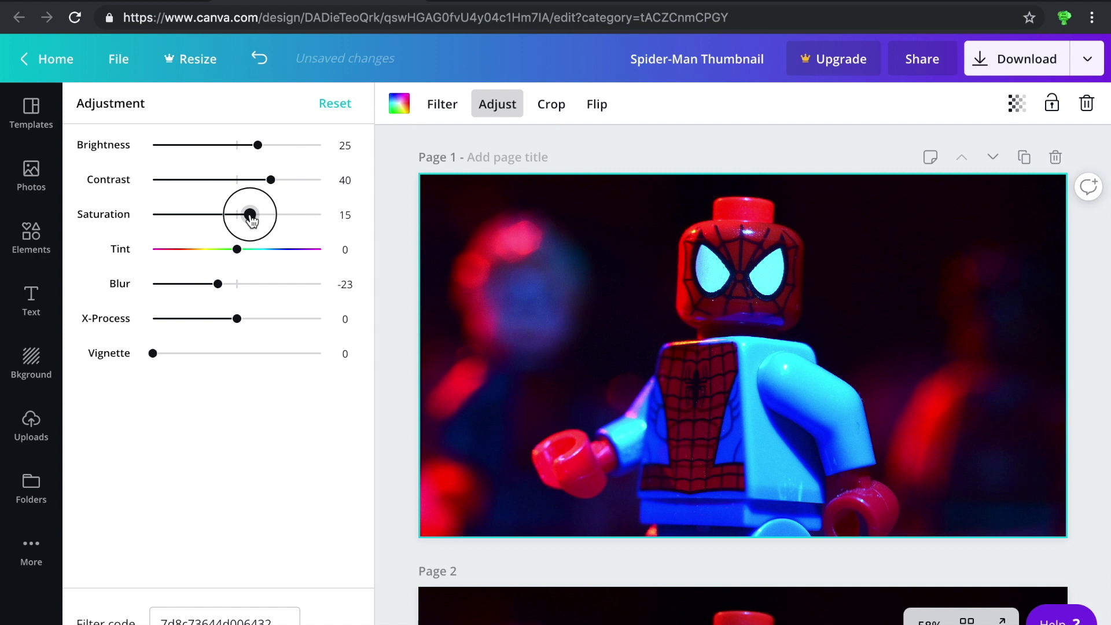
pyautogui.click(345, 214)
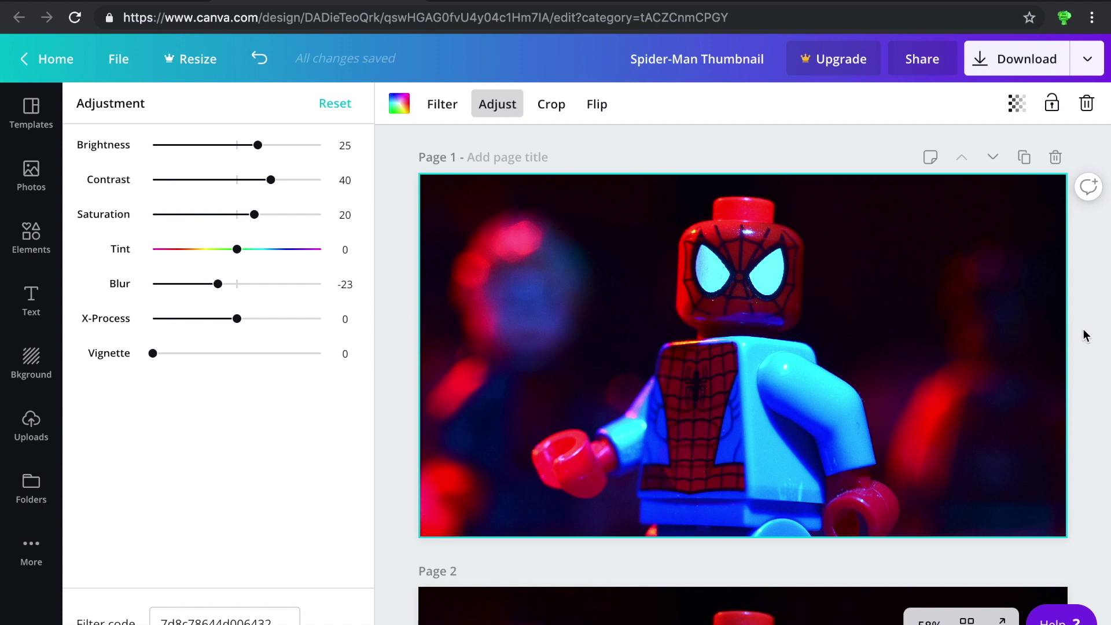
pyautogui.scroll(-2, 1085, 336)
pyautogui.scroll(-2, 1085, 335)
pyautogui.scroll(-1, 1086, 336)
pyautogui.scroll(-1, 1085, 336)
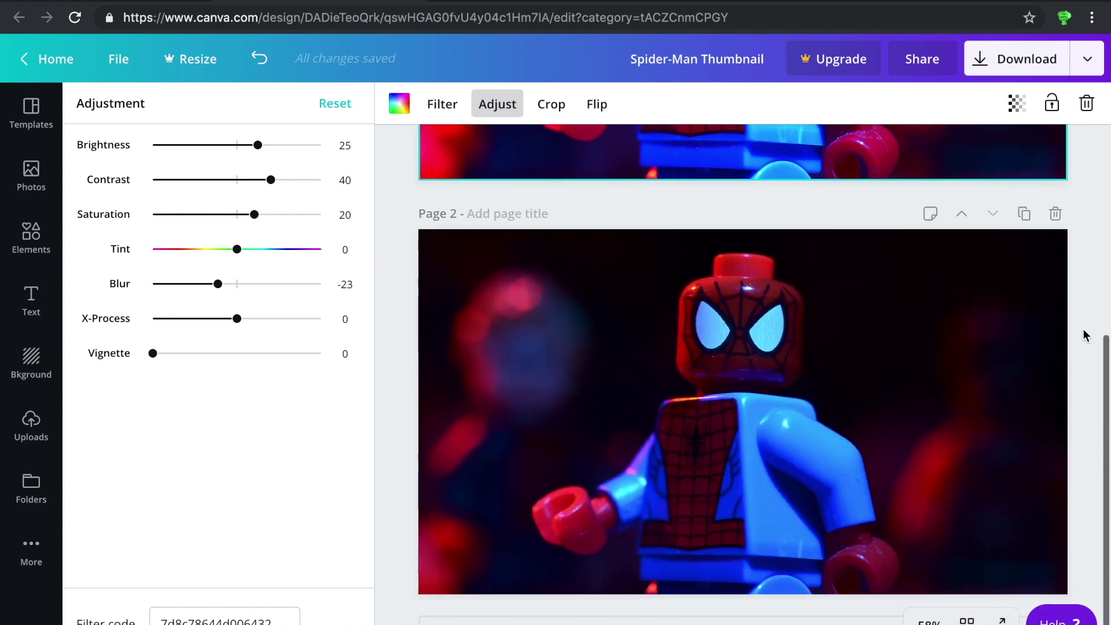
pyautogui.scroll(1, 1085, 336)
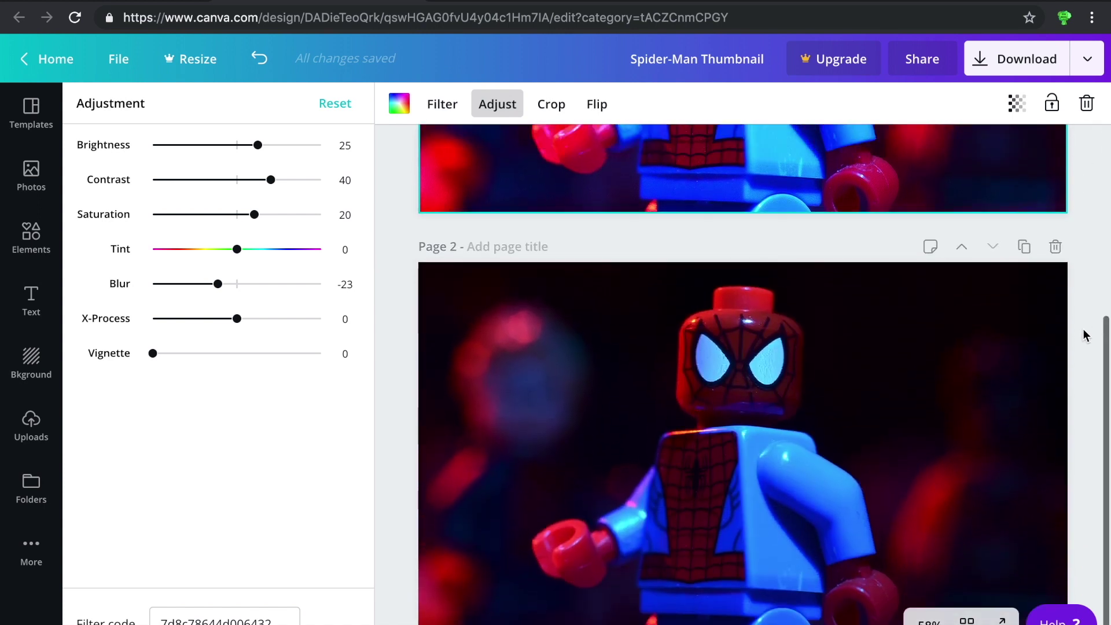
pyautogui.scroll(3, 1086, 336)
pyautogui.scroll(1, 1085, 335)
pyautogui.scroll(2, 1085, 336)
pyautogui.press('Right')
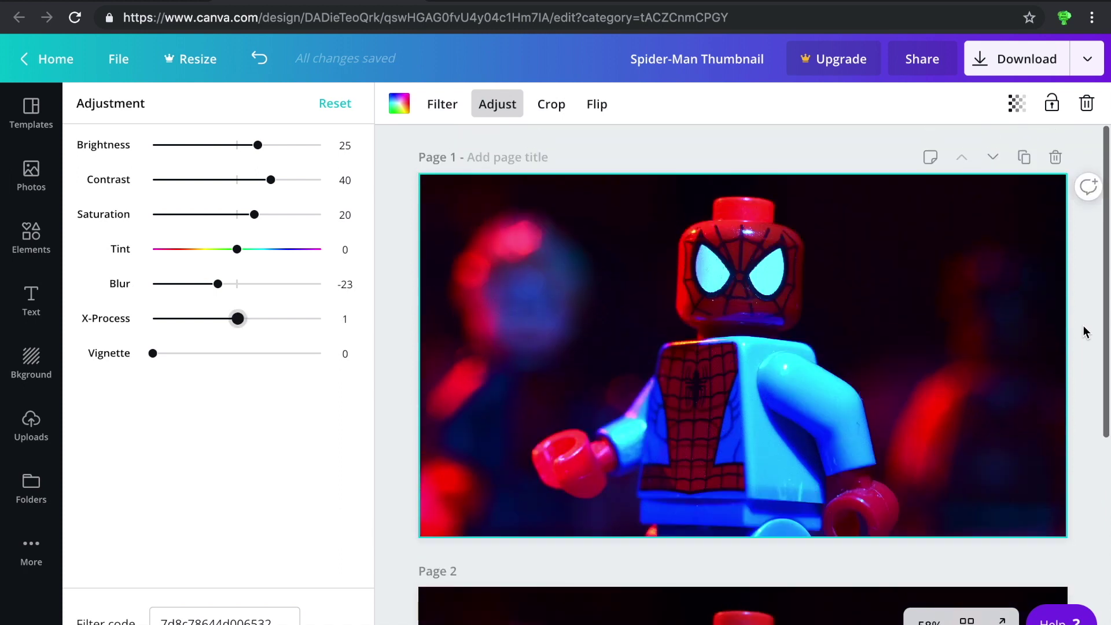
pyautogui.click(997, 77)
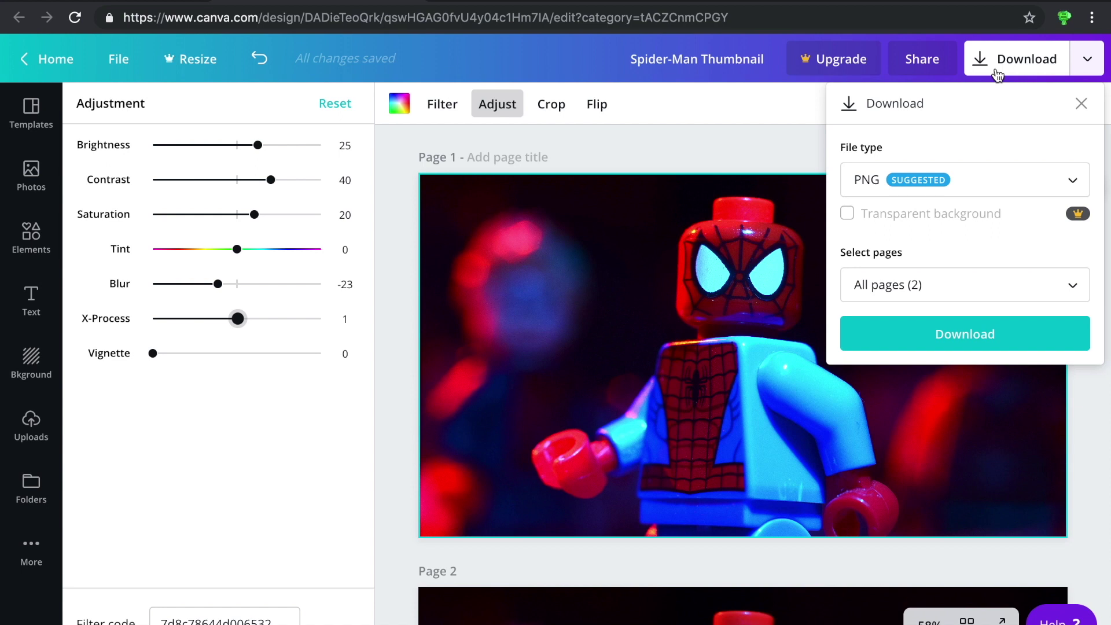
# Download all pages of the design as PNG.
pyautogui.click(987, 346)
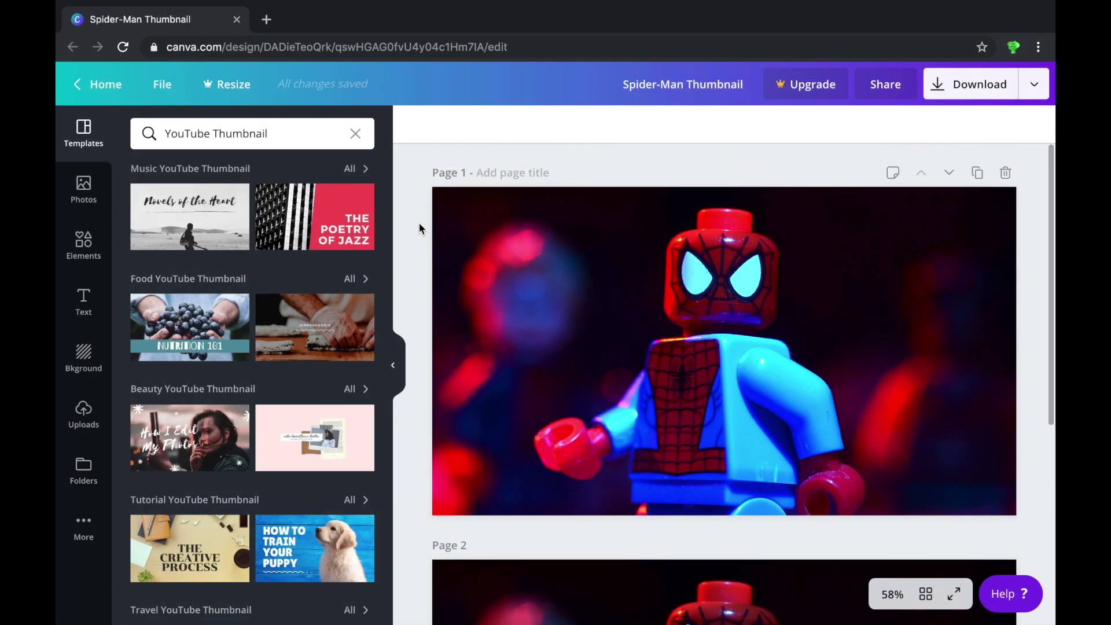
# Add the hugs + kisses text design to the photo and make its headline white.
pyautogui.click(84, 303)
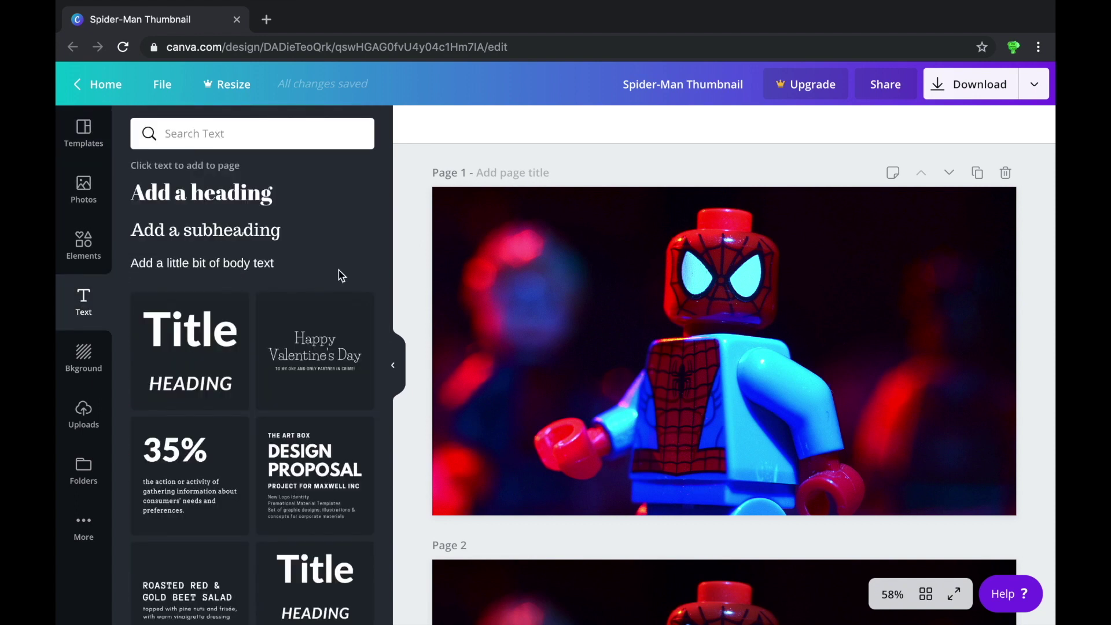
pyautogui.scroll(-3, 324, 412)
pyautogui.scroll(-3, 324, 412)
pyautogui.scroll(-1, 324, 412)
pyautogui.scroll(-3, 323, 416)
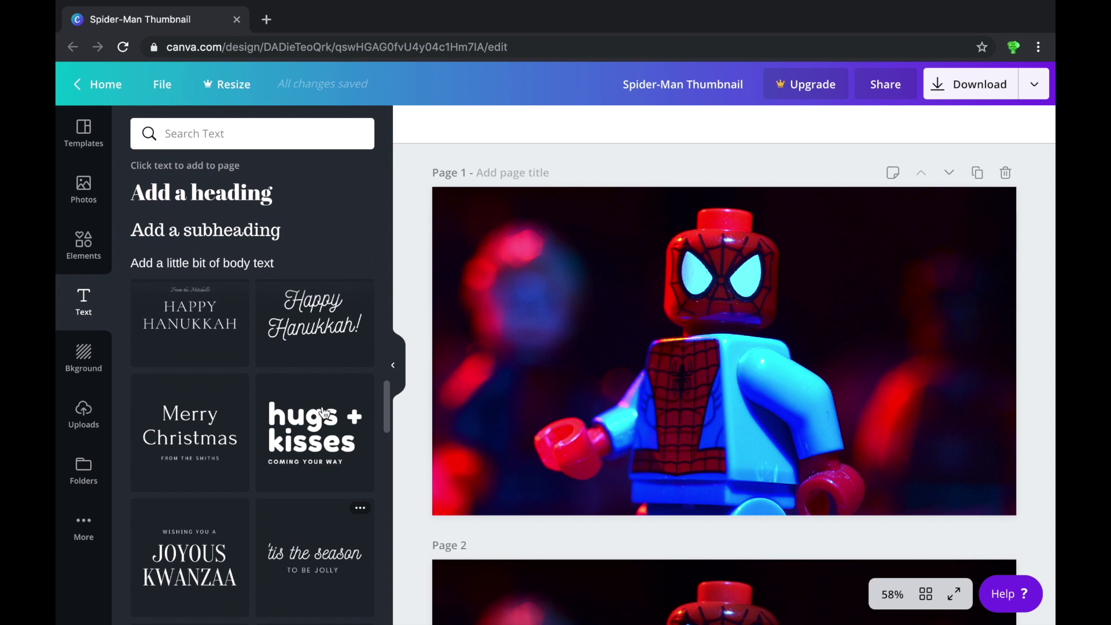
pyautogui.click(311, 431)
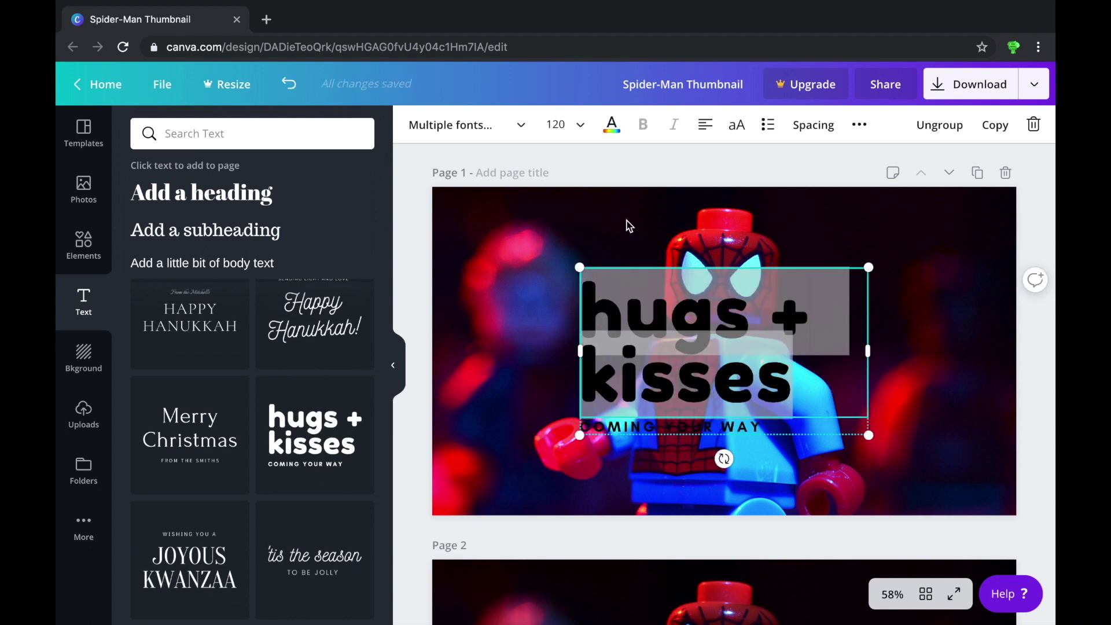
pyautogui.click(617, 135)
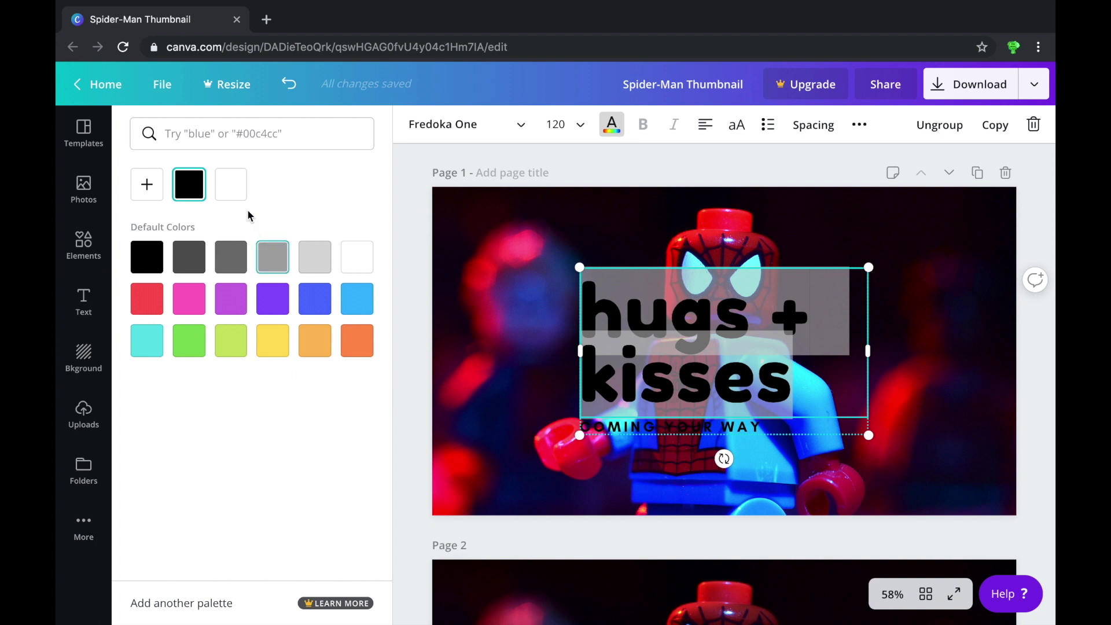
pyautogui.click(238, 191)
# Delete the COMING YOUR WAY subtext.
pyautogui.click(768, 433)
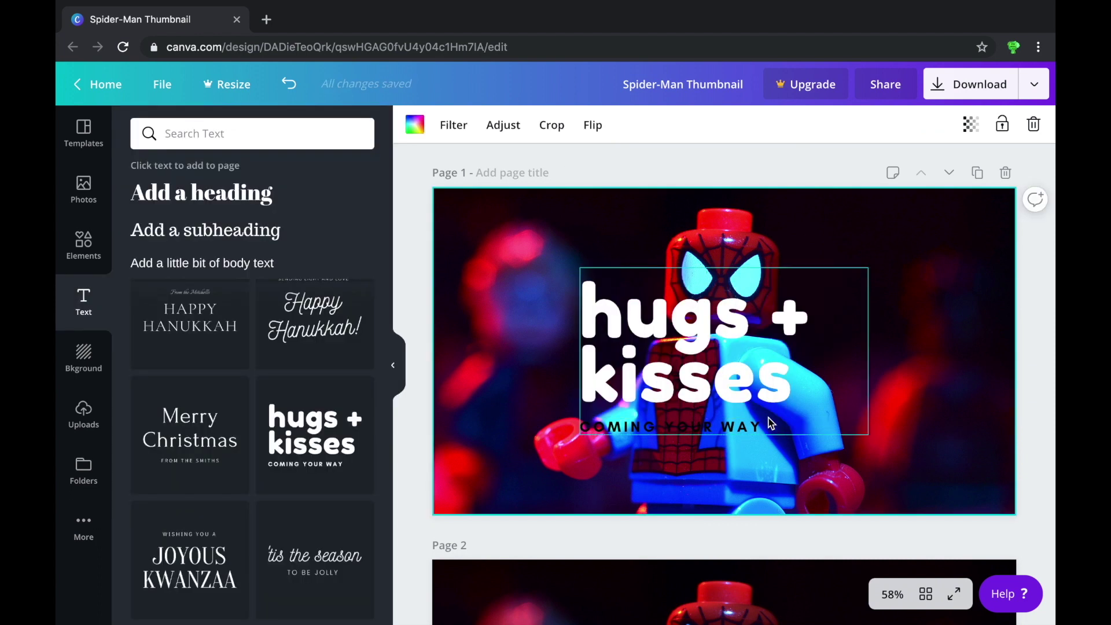
pyautogui.click(768, 431)
pyautogui.press('Delete')
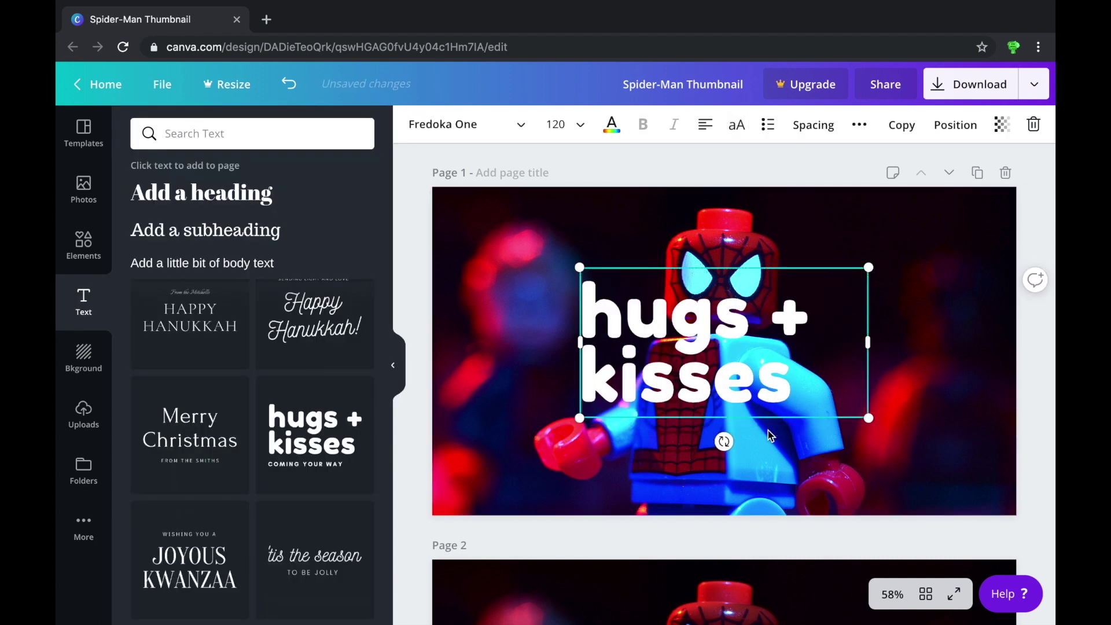
# Set the headline to Adumu Regular, size 80, reading 'LEGO Spider-Man'.
pyautogui.click(522, 127)
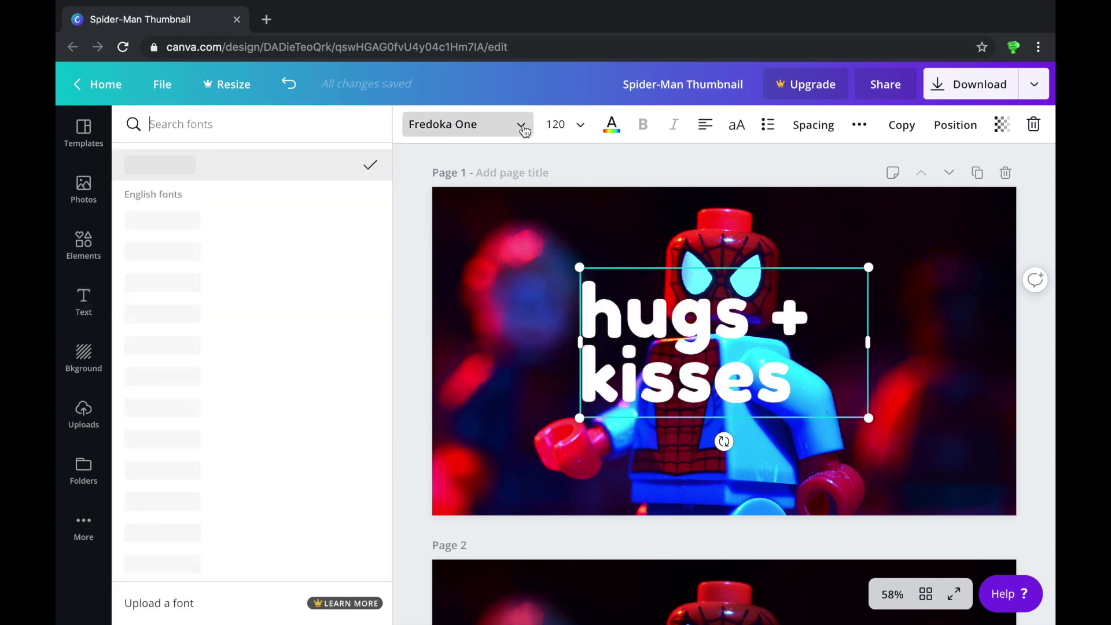
pyautogui.click(172, 460)
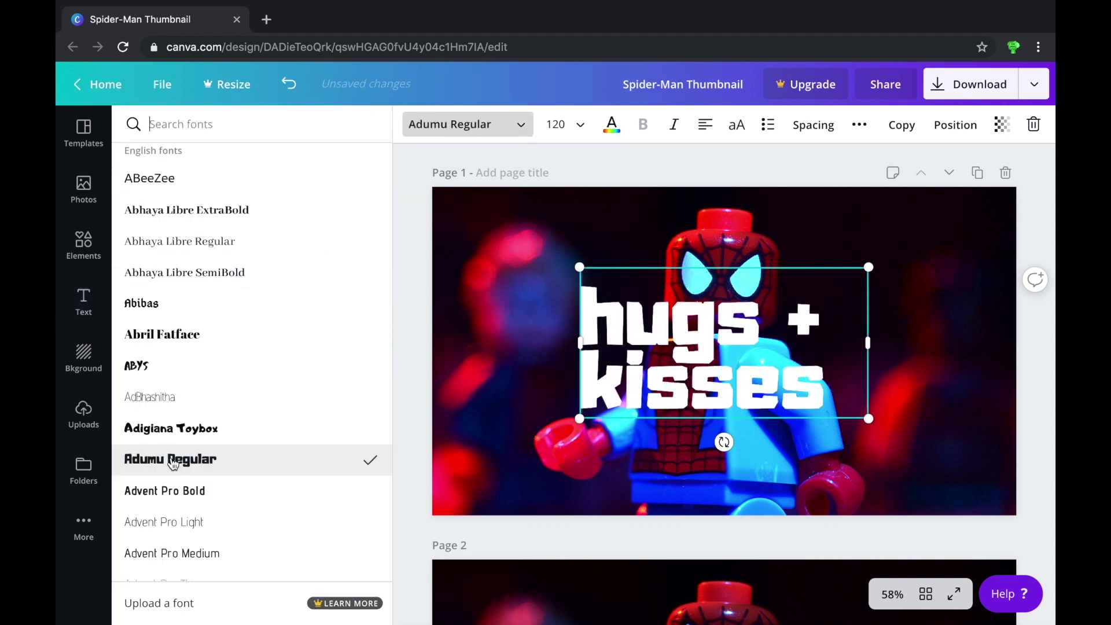
pyautogui.write('LEGO Spider')
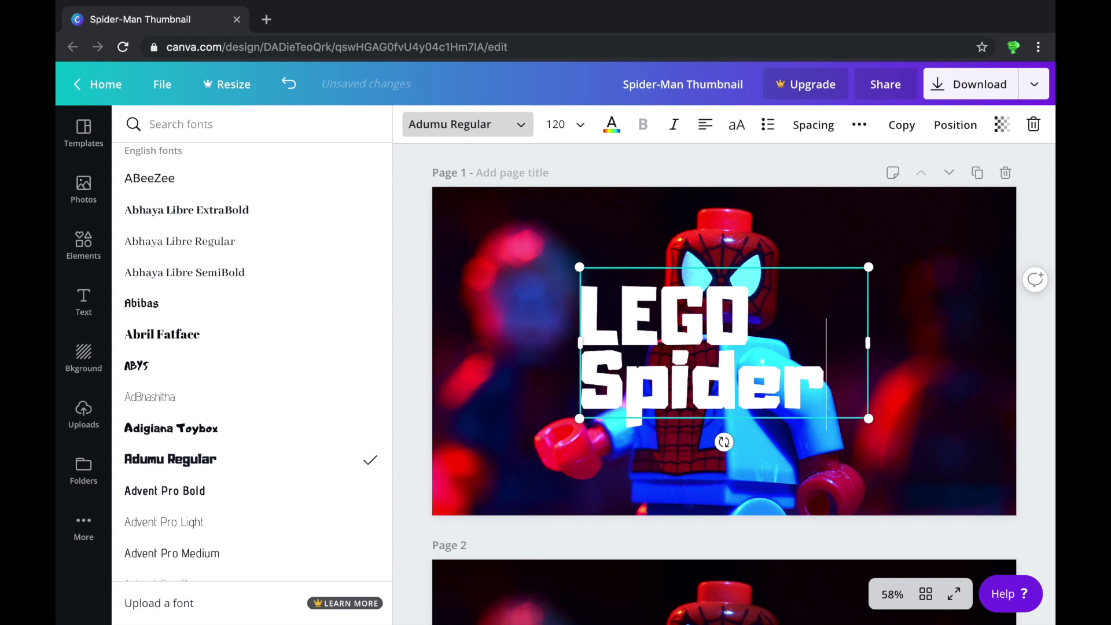
pyautogui.write('-Man')
pyautogui.click(579, 124)
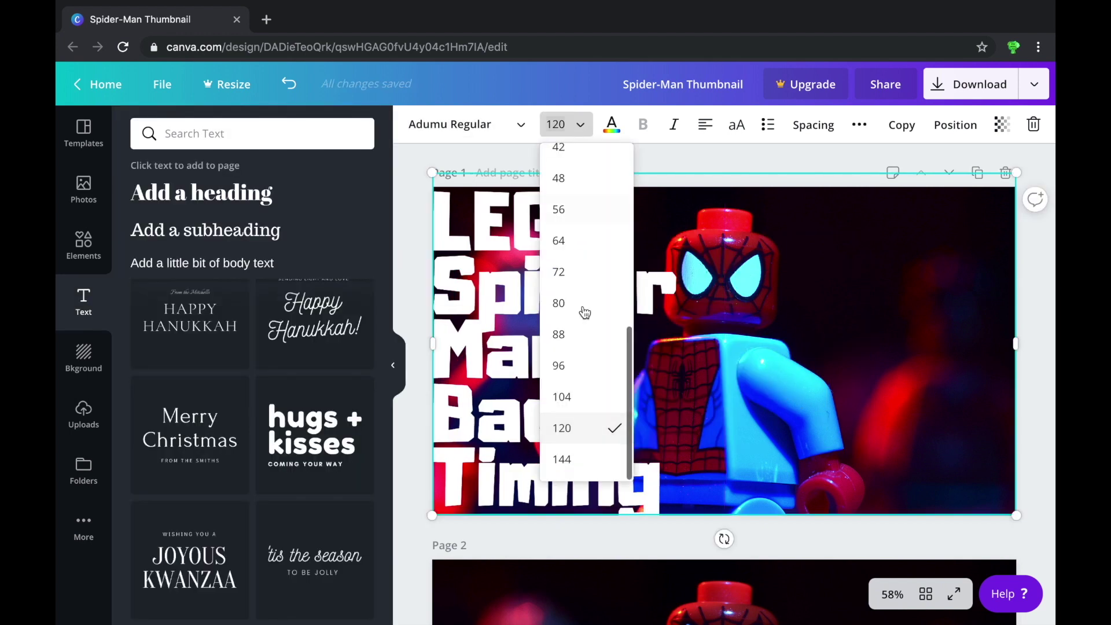
pyautogui.click(564, 269)
# Colour the headline red and fine-tune the custom shade.
pyautogui.click(611, 124)
pyautogui.click(147, 298)
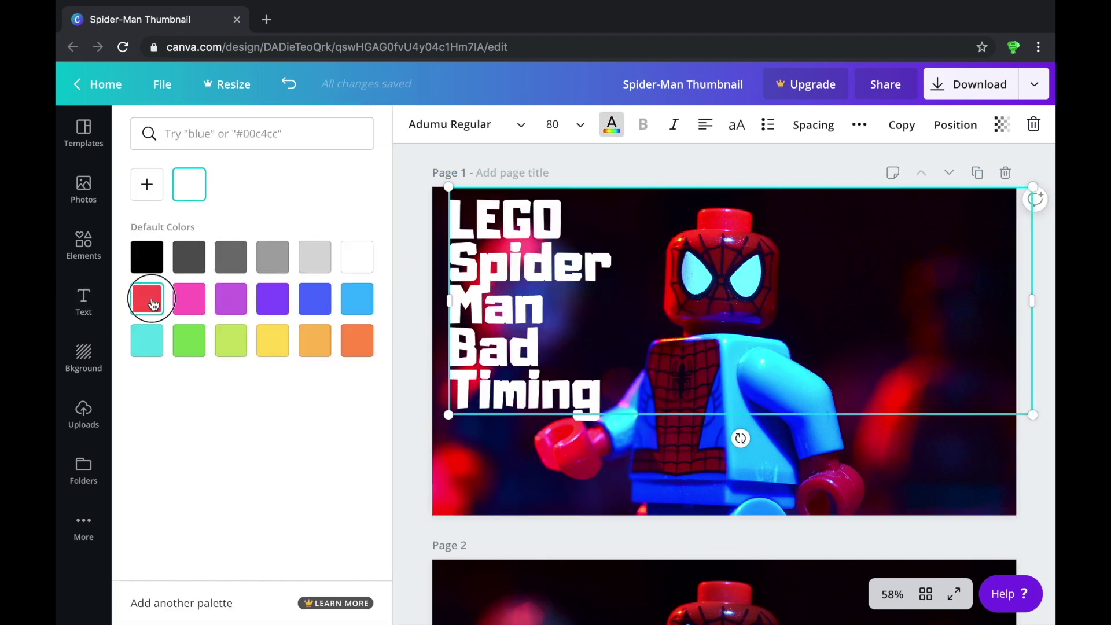
pyautogui.click(143, 187)
pyautogui.moveTo(282, 227); pyautogui.dragTo(367, 223)
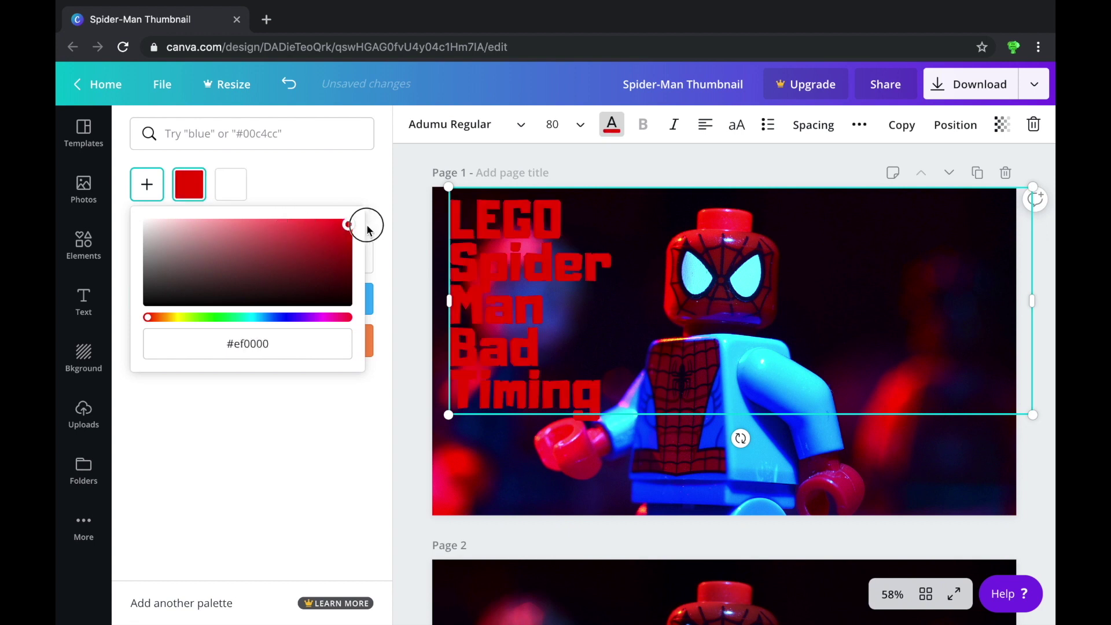
pyautogui.click(150, 318)
pyautogui.moveTo(150, 322); pyautogui.dragTo(267, 326)
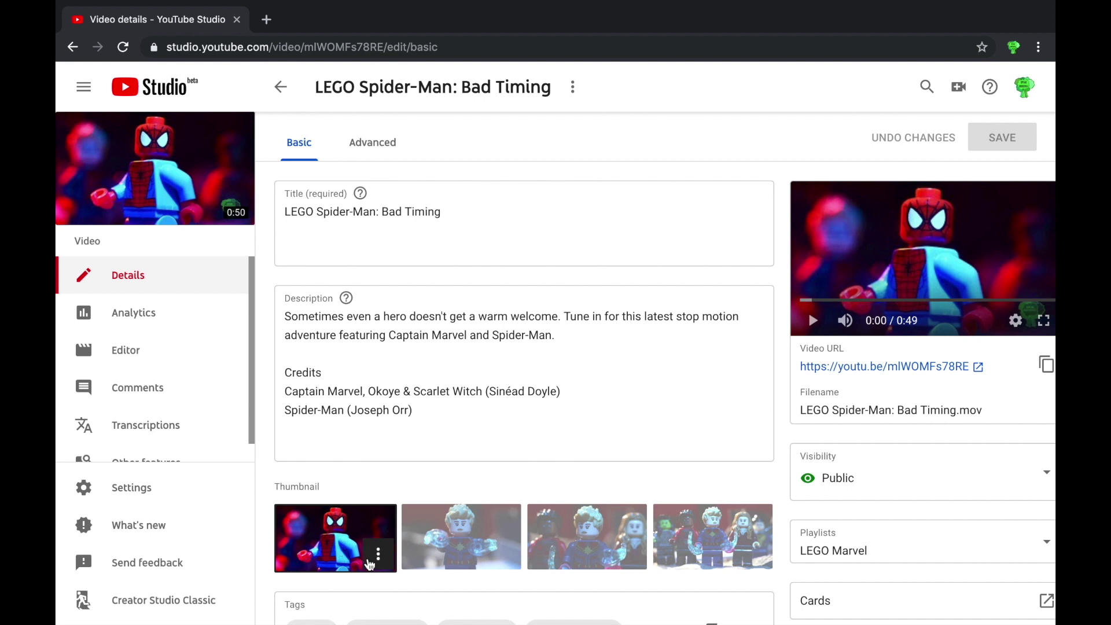
pyautogui.click(378, 554)
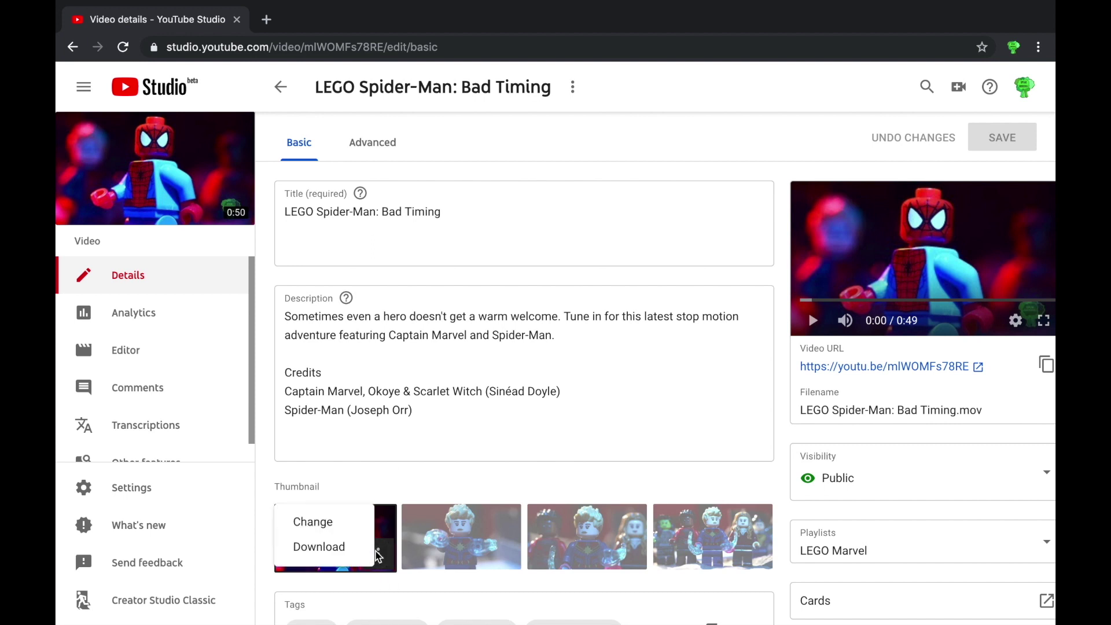
pyautogui.click(361, 484)
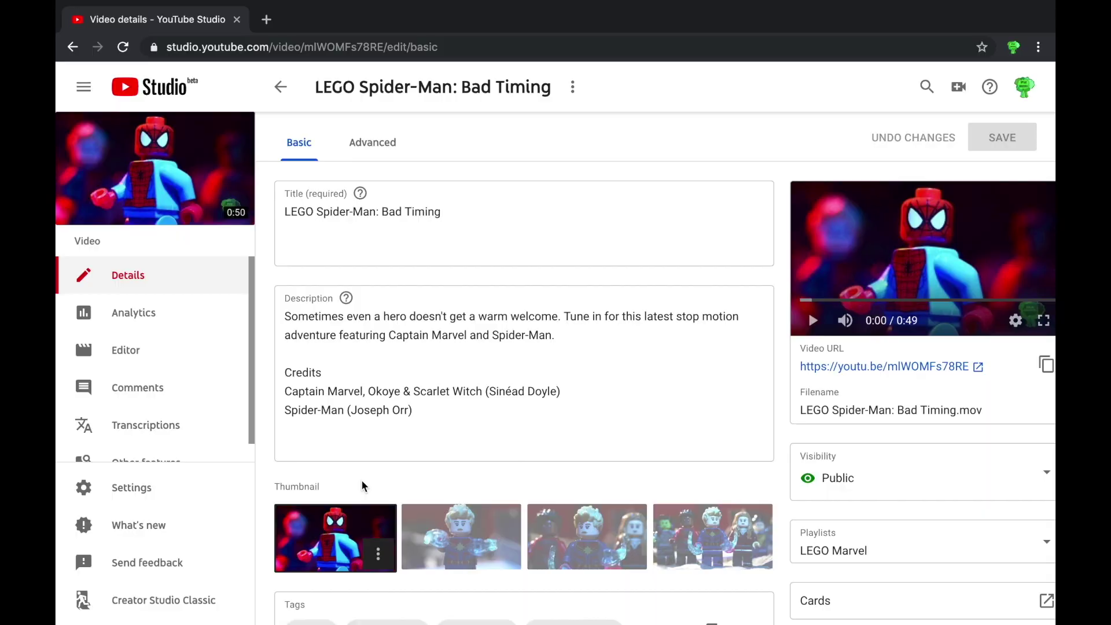